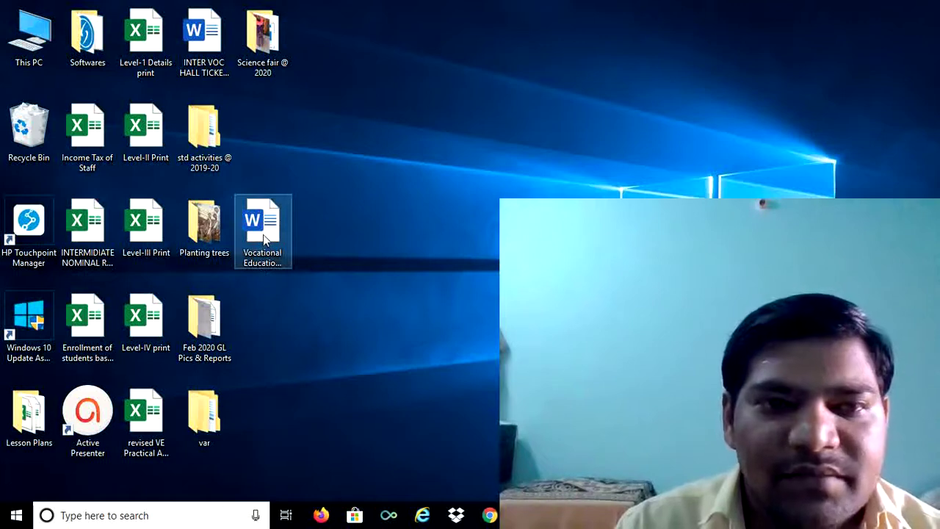
Drag the Vocational Education Document icon to an empty desktop spot and open it in Word
drag(265, 232, 432, 255)
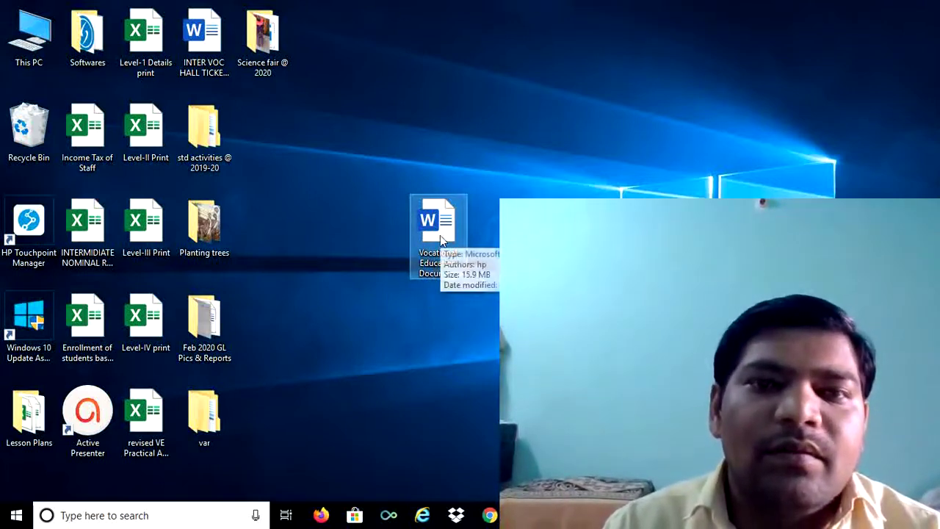
double_click(440, 235)
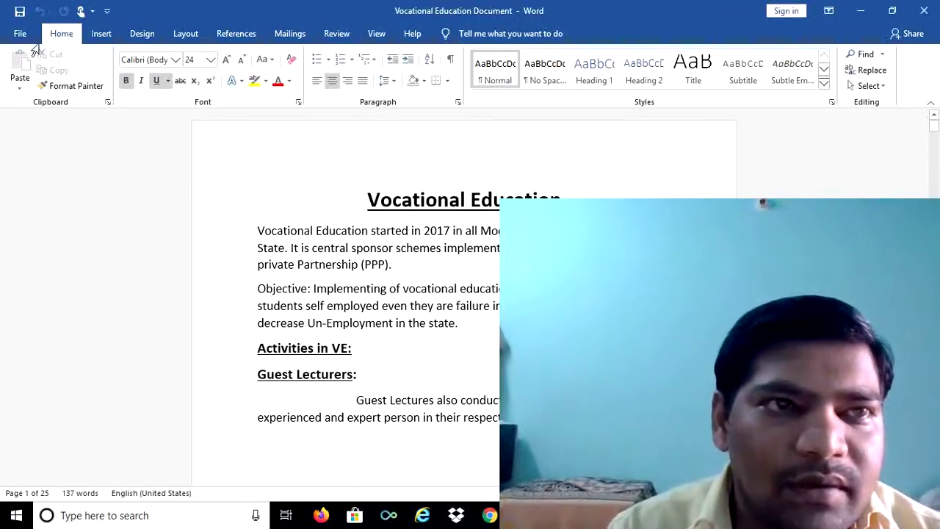
Open Save As for the document with the Desktop folder as the location
click(20, 33)
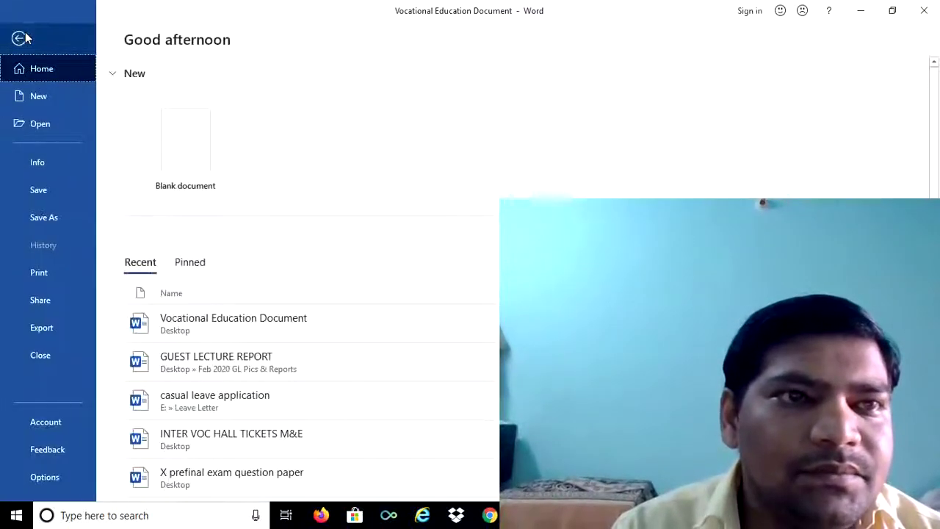
click(51, 223)
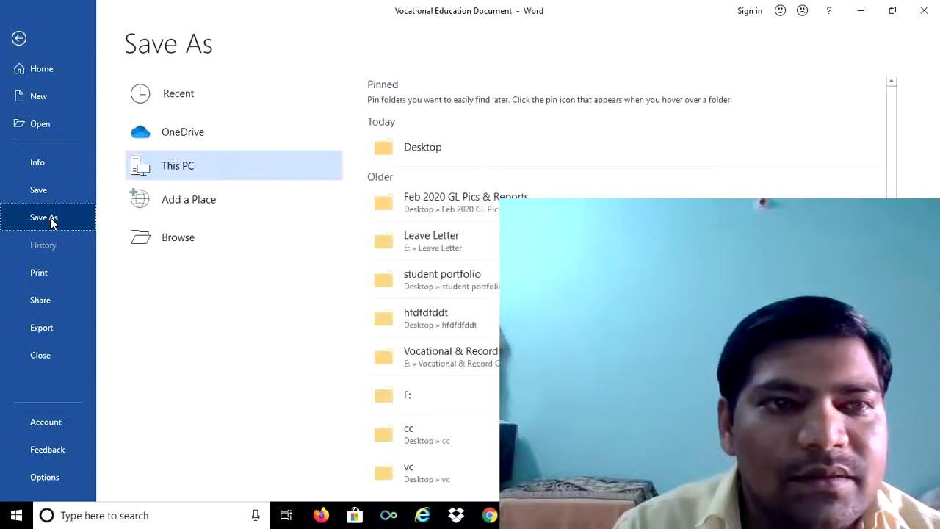
click(422, 151)
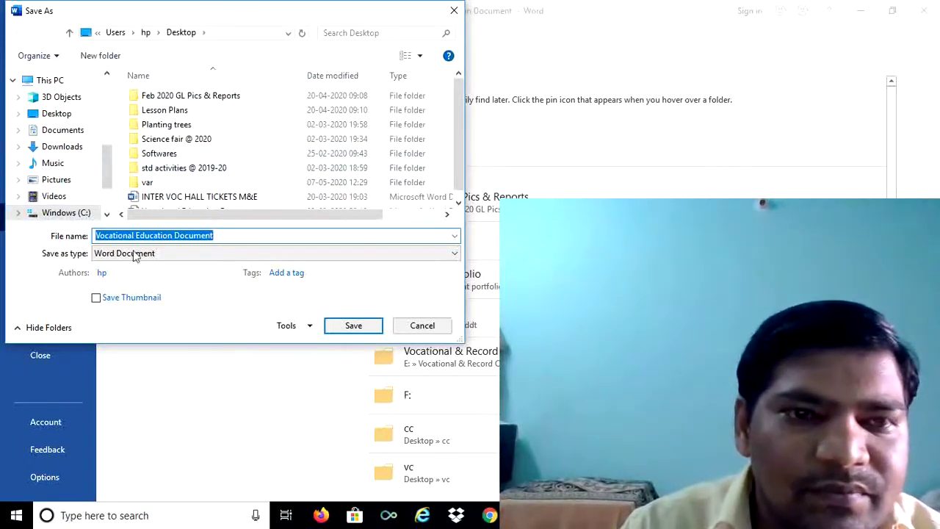
Open General Options from the Save As dialog's Tools dropdown
click(310, 327)
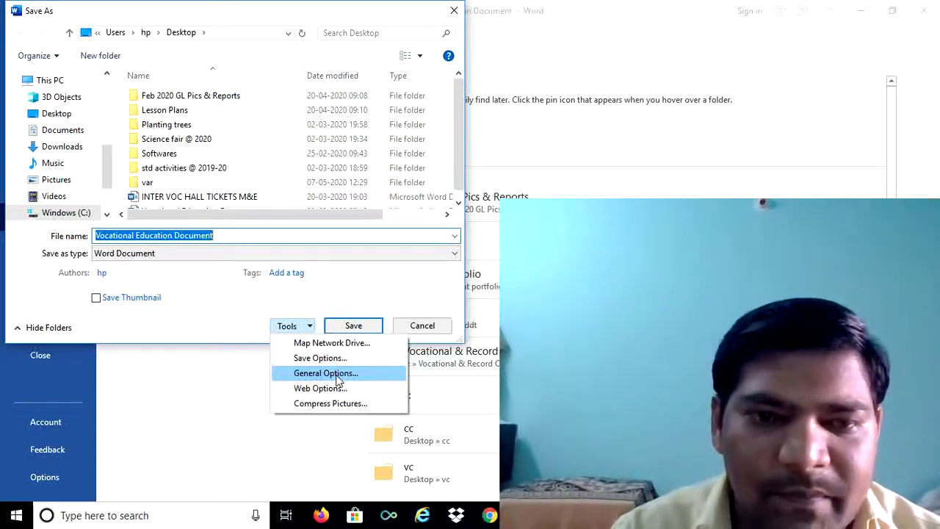
click(326, 373)
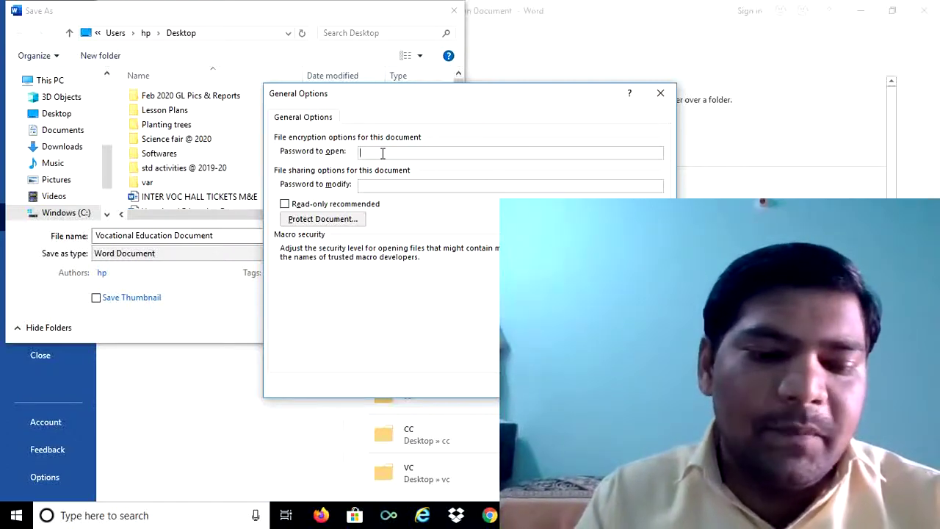
Enter a password to open and a password to modify in General Options
text(12345)
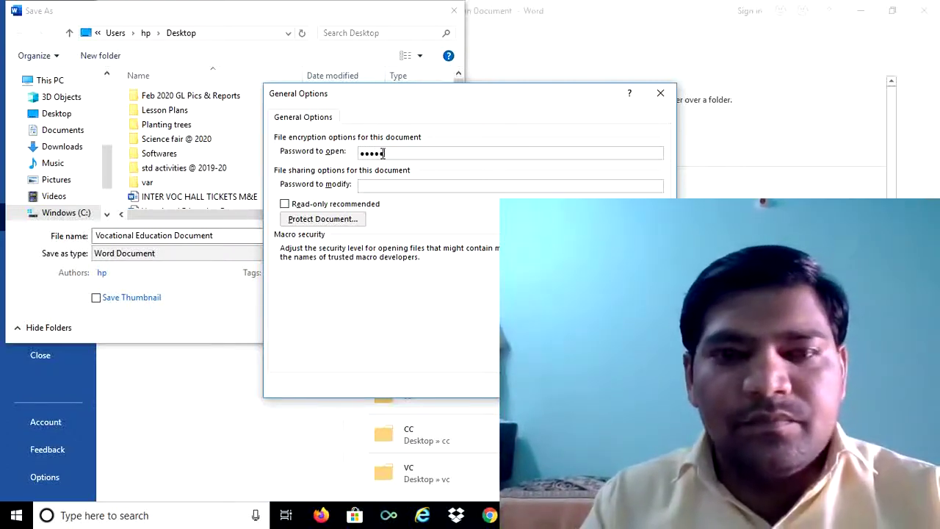
click(380, 186)
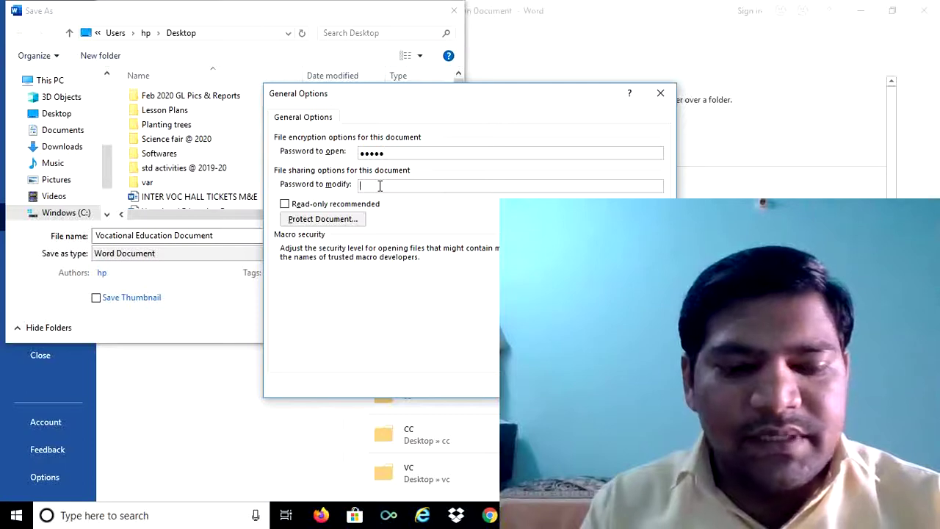
text(••••)
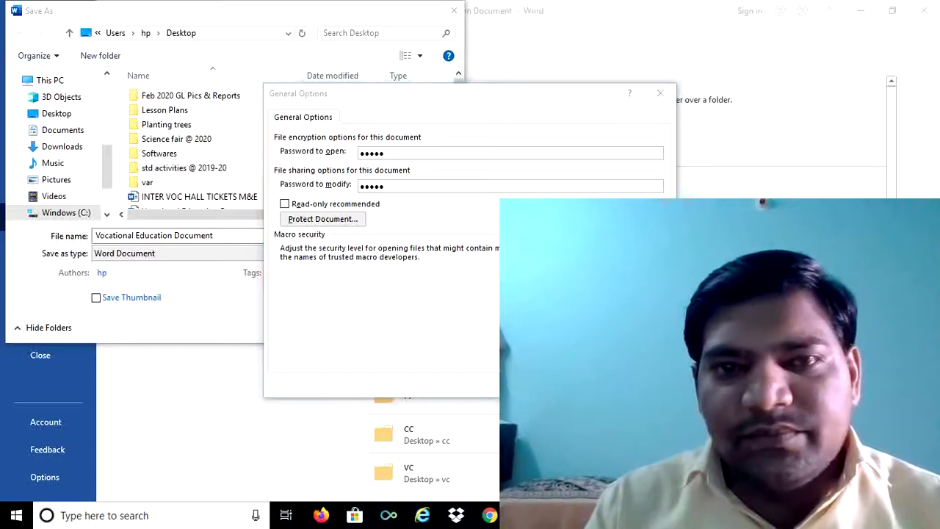
key(Return)
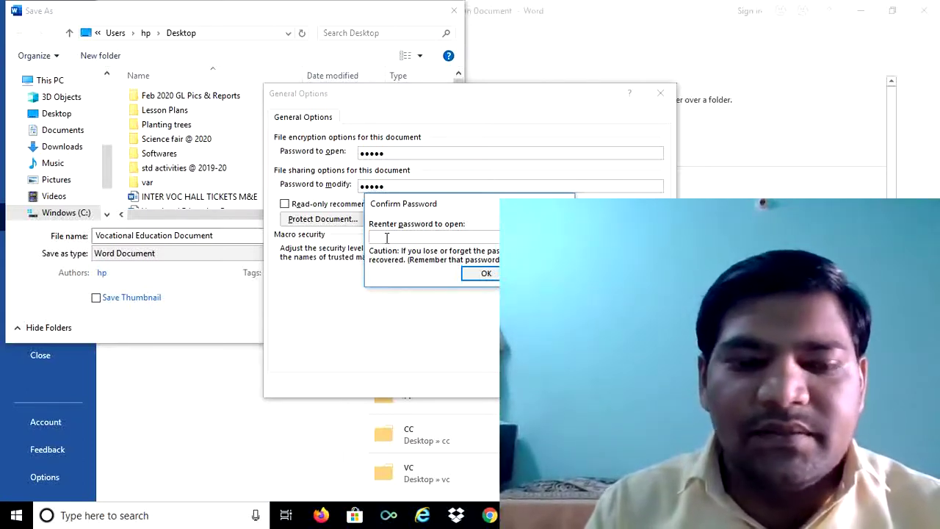
Confirm both passwords and save the document to the Desktop
text(*****)
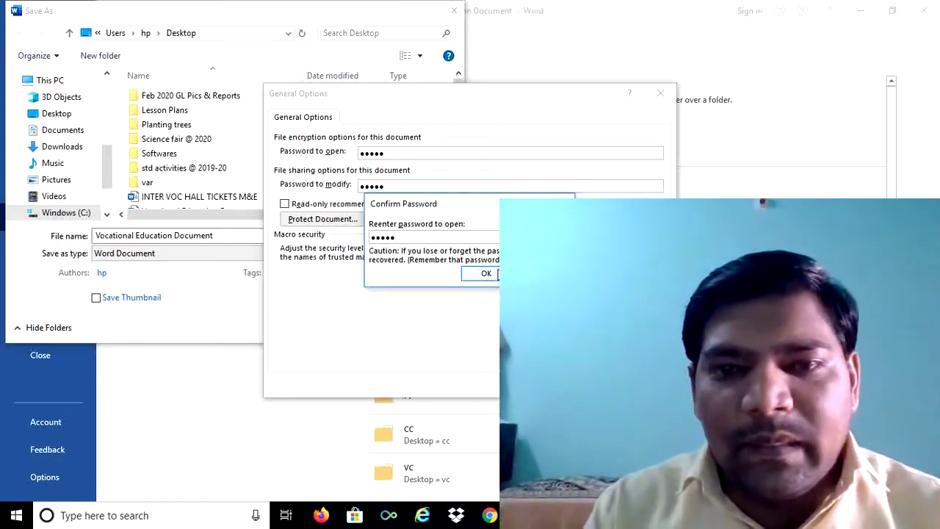
click(487, 273)
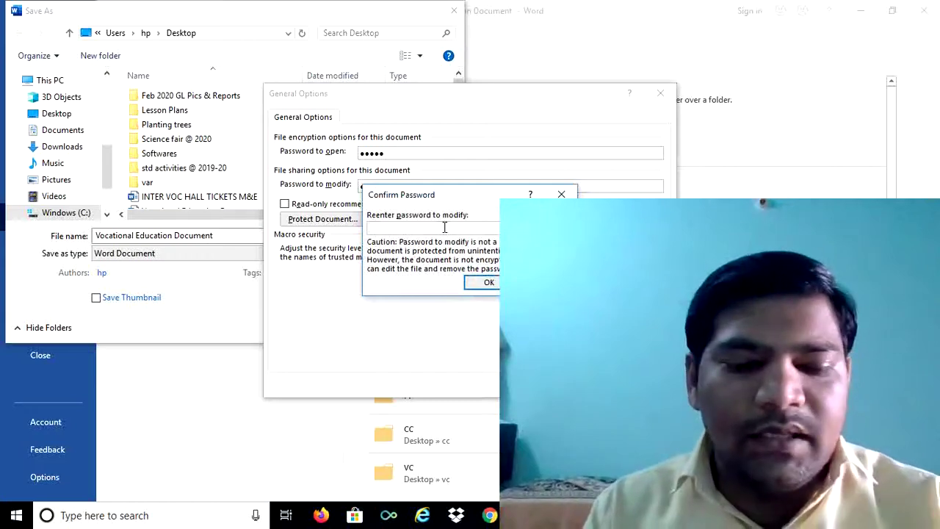
text(•••••)
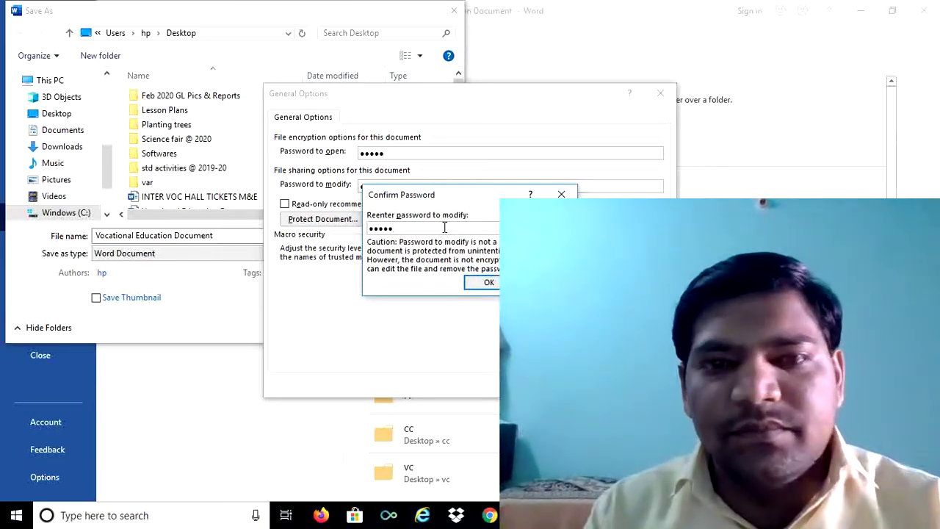
click(489, 285)
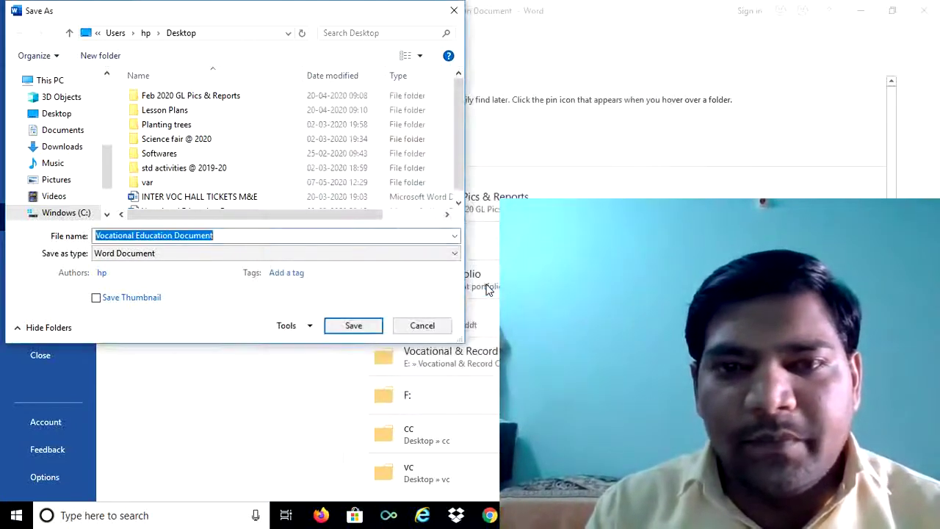
click(355, 325)
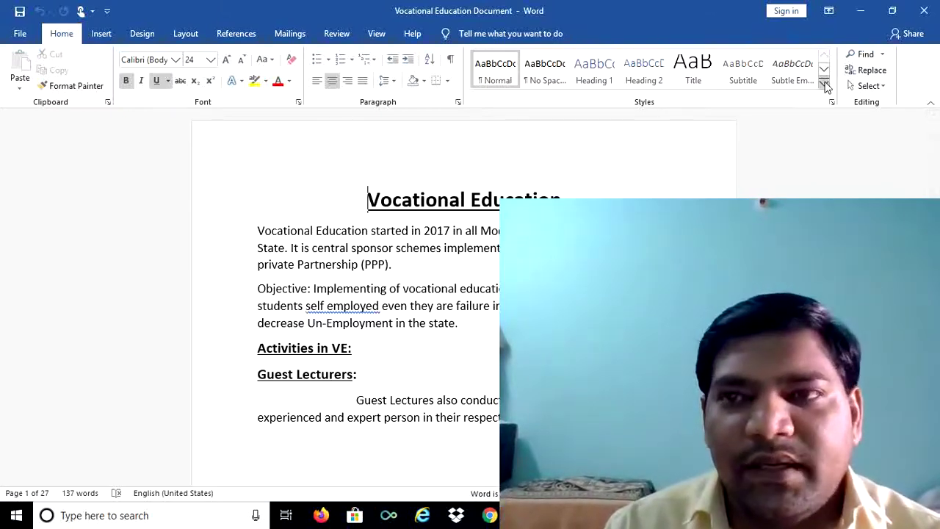
Close Word, reopen the document from the desktop, and enter its open and modify passwords
click(925, 13)
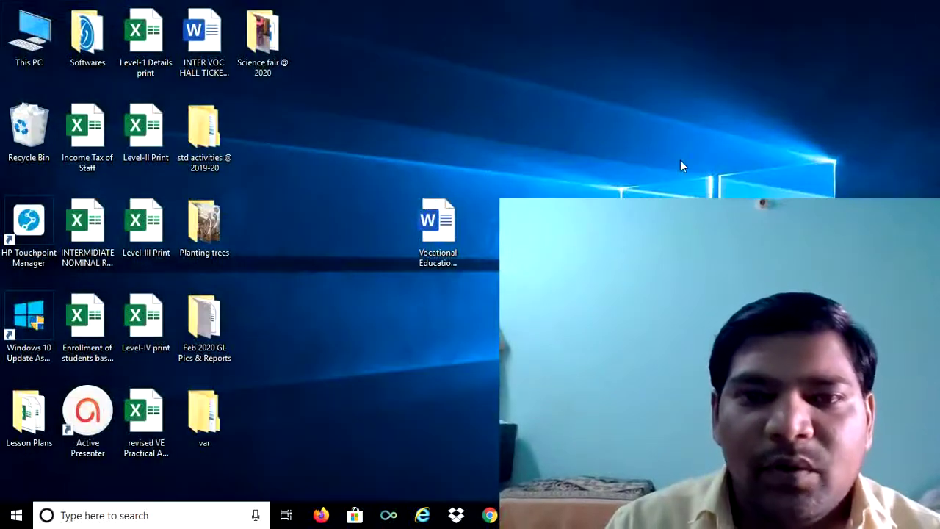
double_click(437, 237)
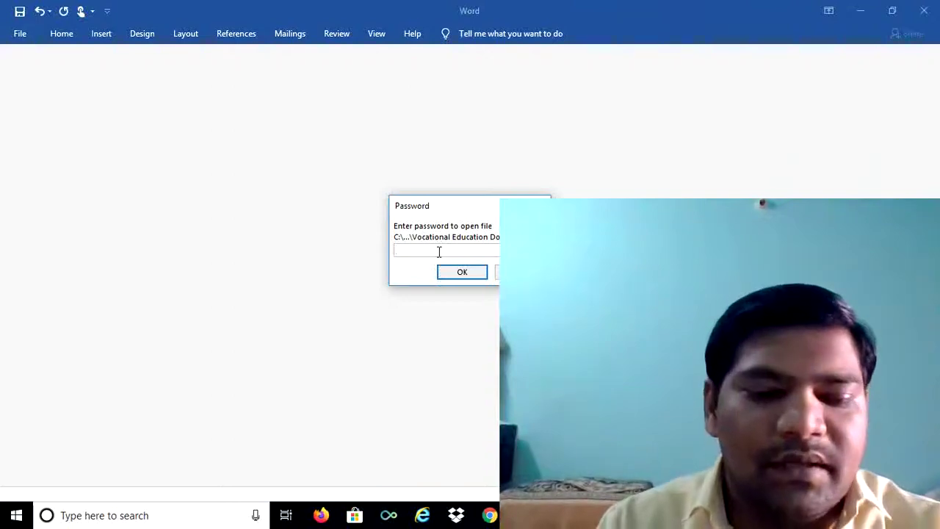
text(12345)
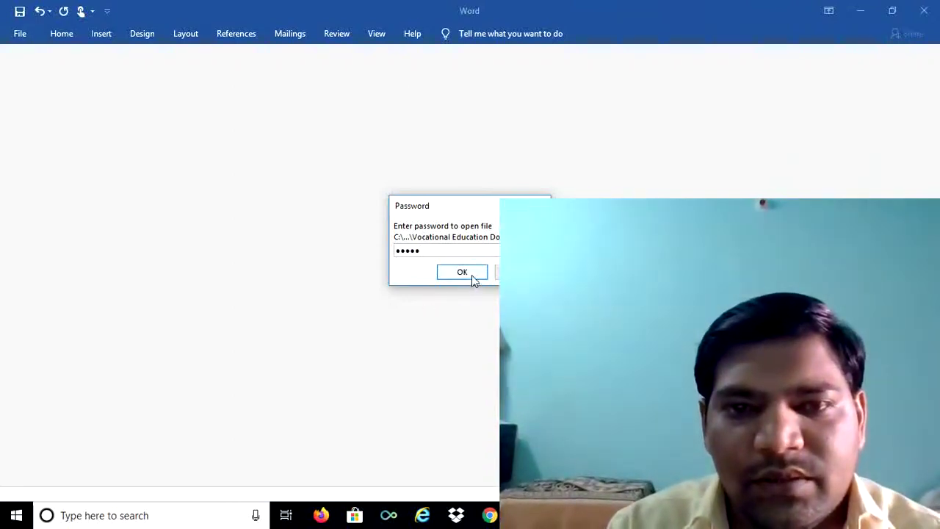
click(472, 275)
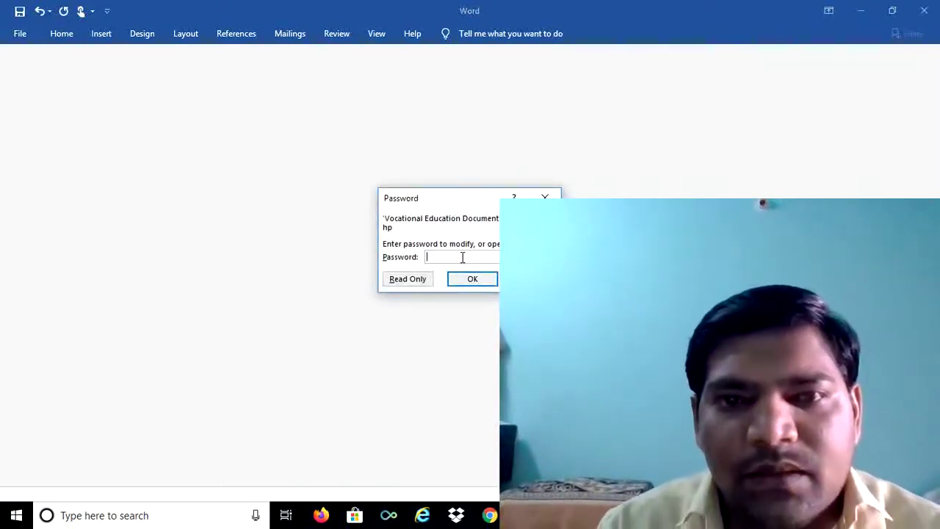
text(123)
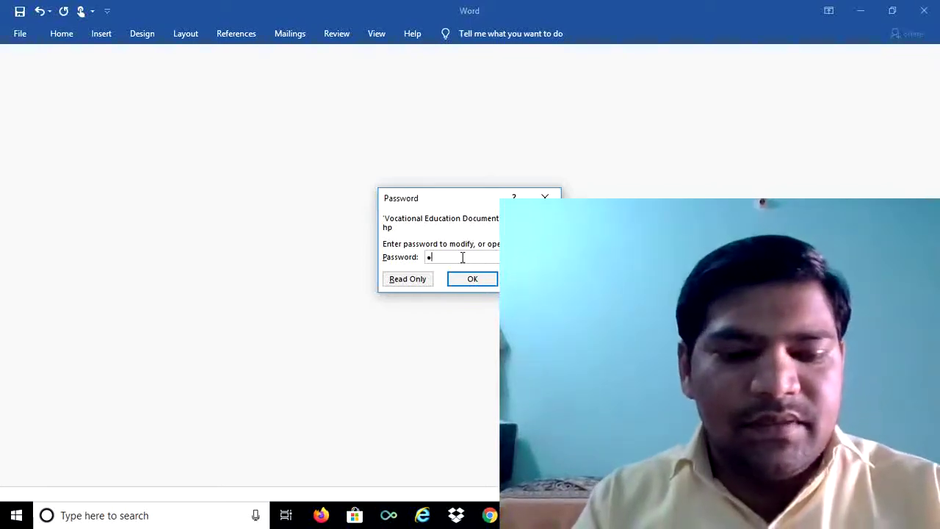
text(45)
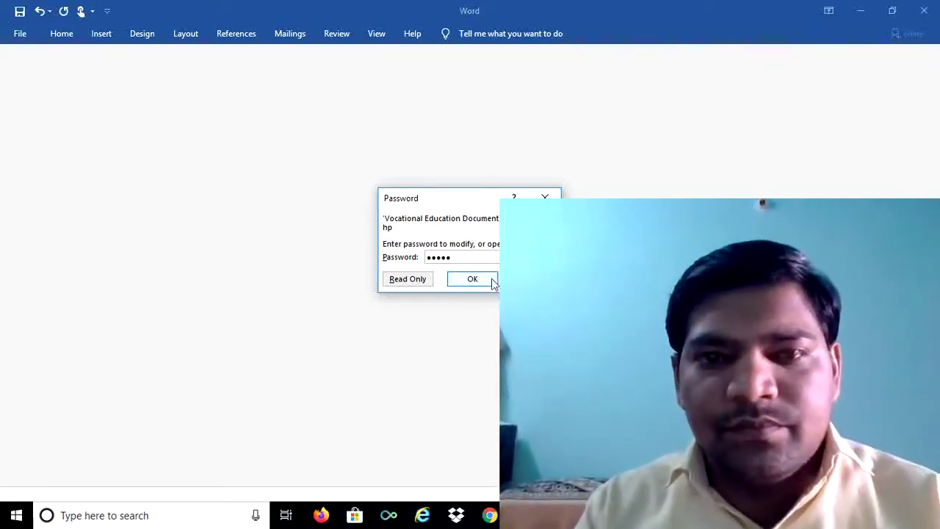
click(490, 284)
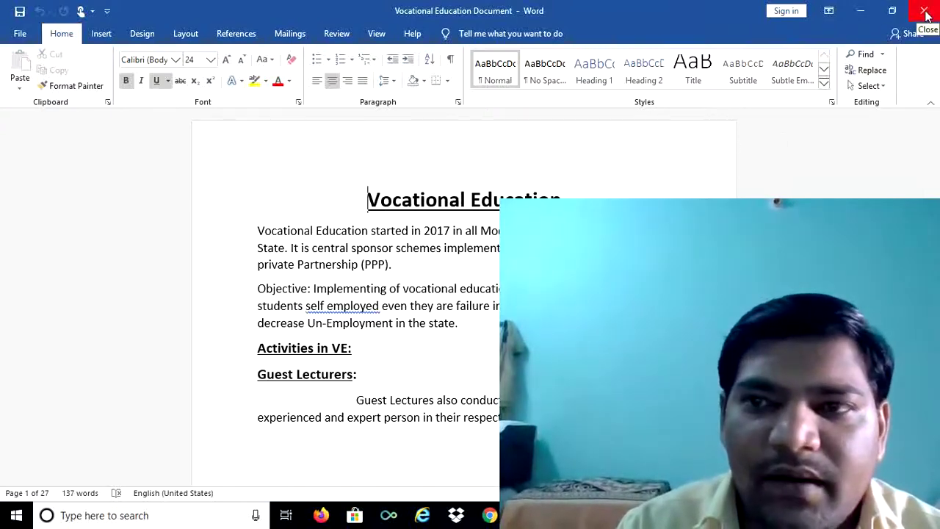
Close the reopened document and launch Excel from the Start menu's Most used list
click(926, 14)
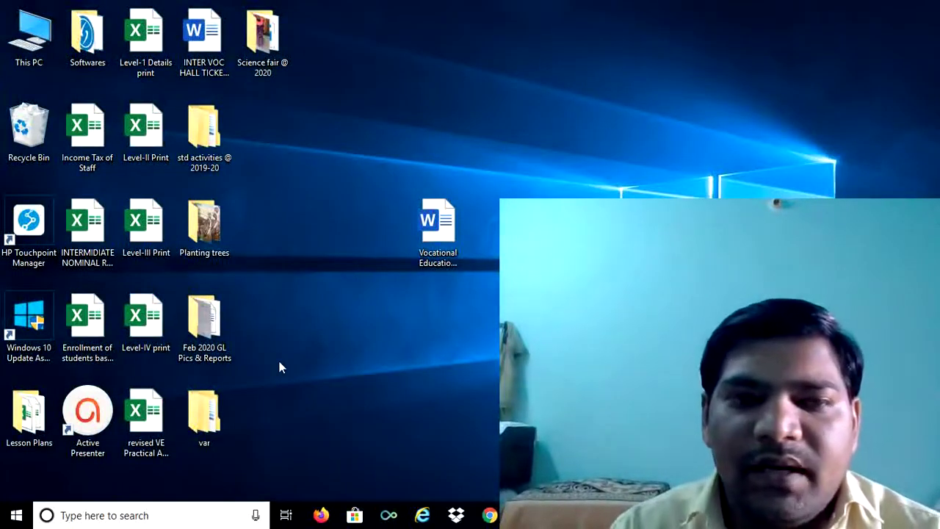
click(17, 516)
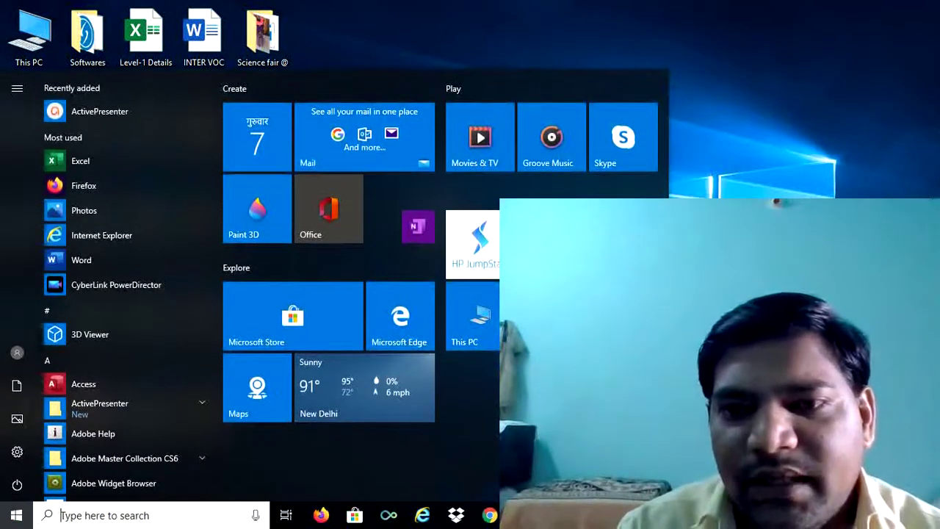
key(Escape)
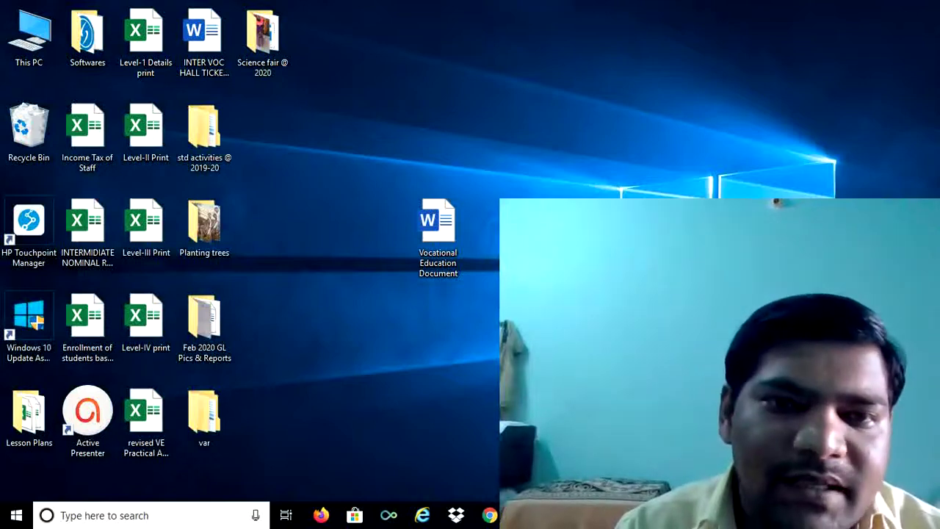
click(17, 517)
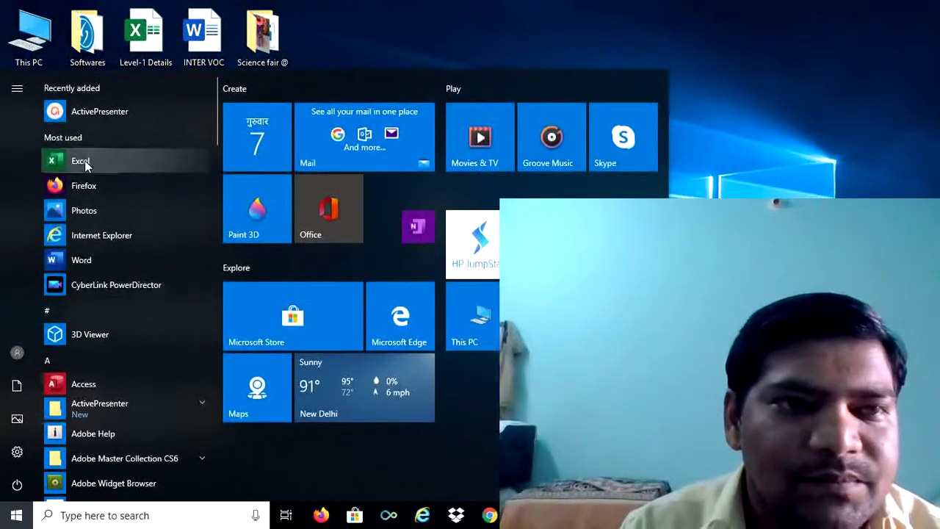
click(84, 160)
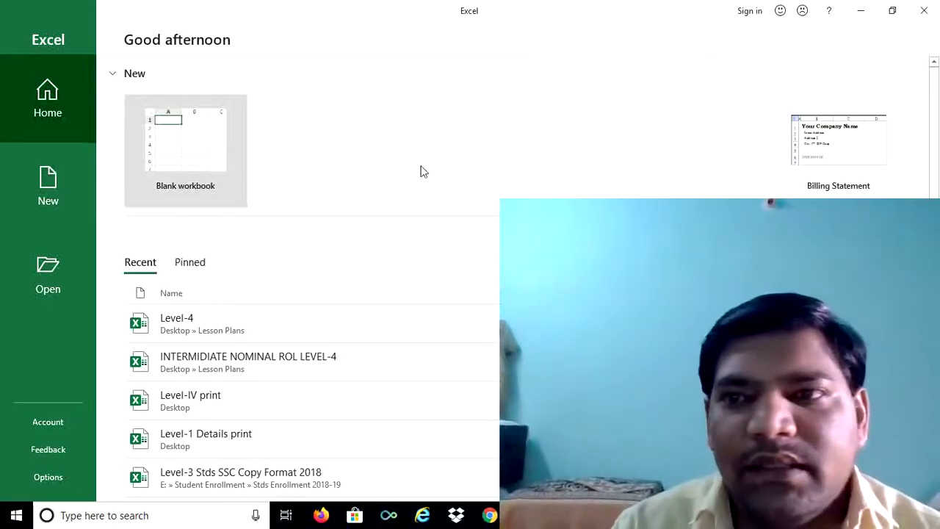
Create a workbook from the Billing Statement template and open Save As on the Desktop folder
click(820, 150)
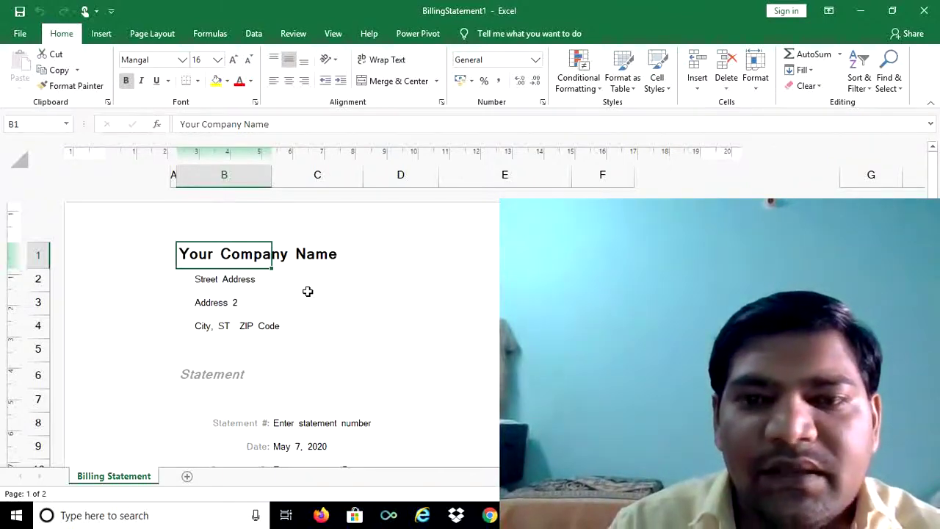
click(20, 34)
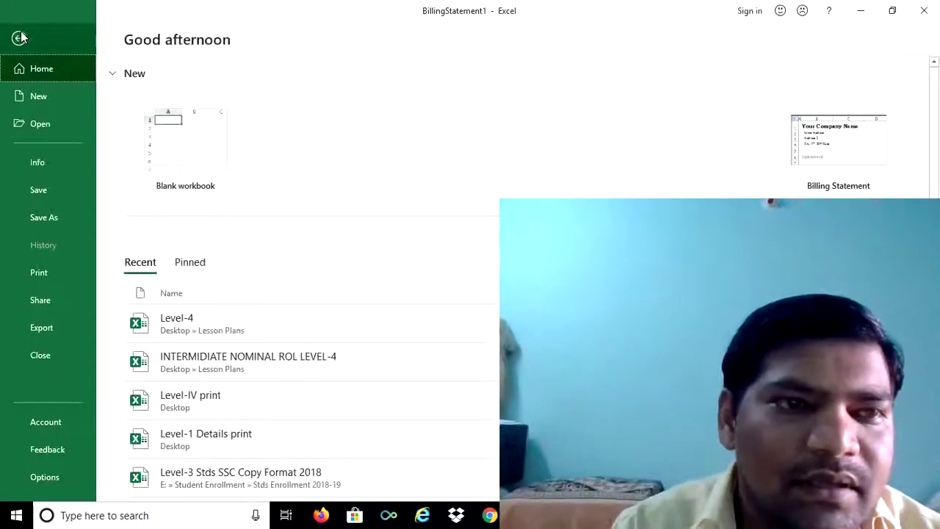
click(40, 190)
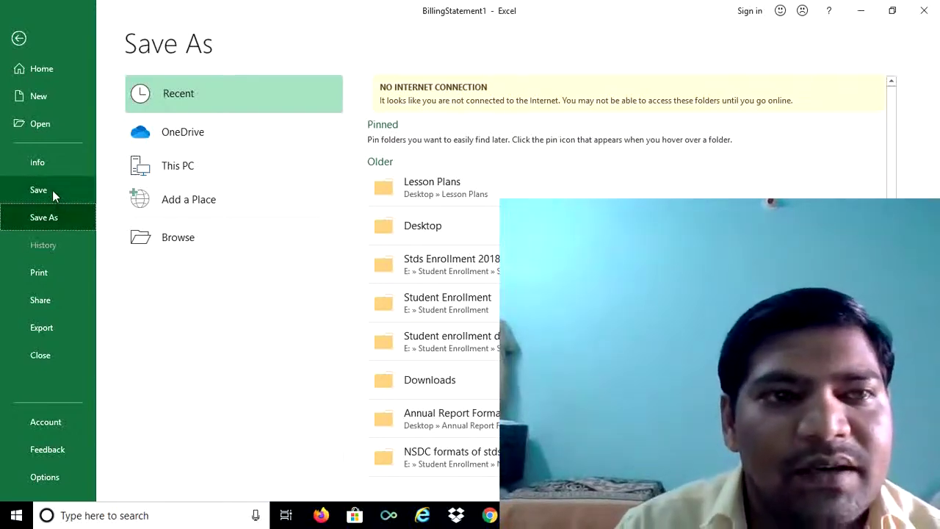
click(51, 189)
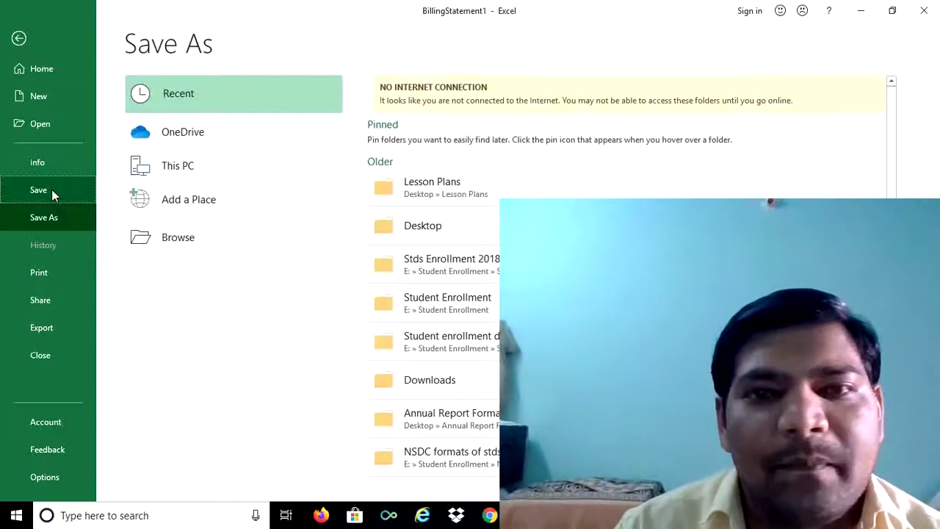
click(441, 231)
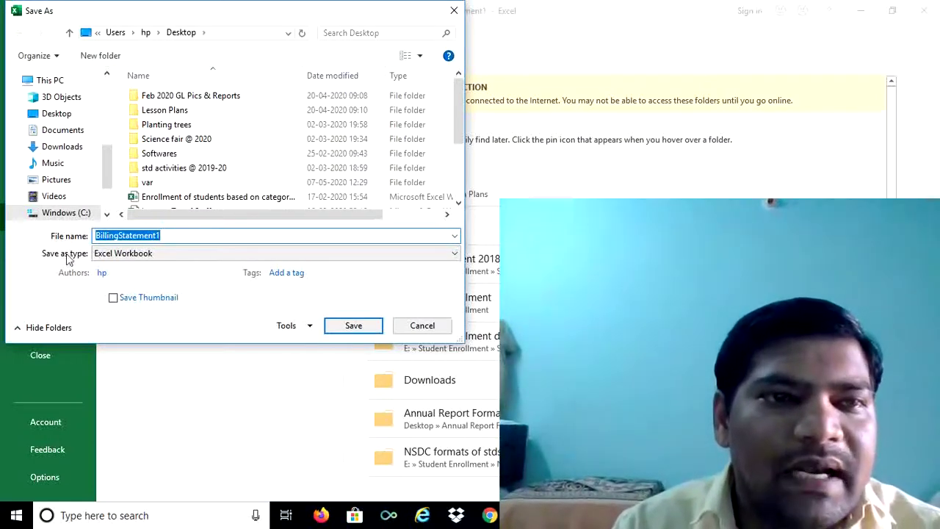
Replace the suggested file name BillingStatement1 with 'statement' and show the Tools dropdown
click(179, 235)
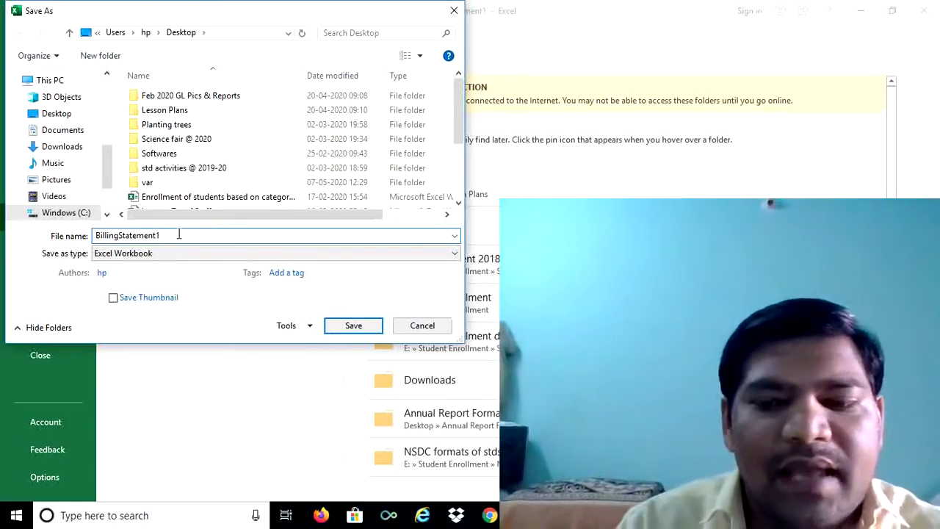
key(BackSpace)
key(BackSpace)
key(BackSpace)
key(BackSpace)
key(BackSpace)
key(BackSpace)
key(BackSpace)
key(BackSpace)
key(BackSpace)
key(BackSpace)
key(BackSpace)
key(BackSpace)
key(BackSpace)
key(BackSpace)
key(BackSpace)
key(BackSpace)
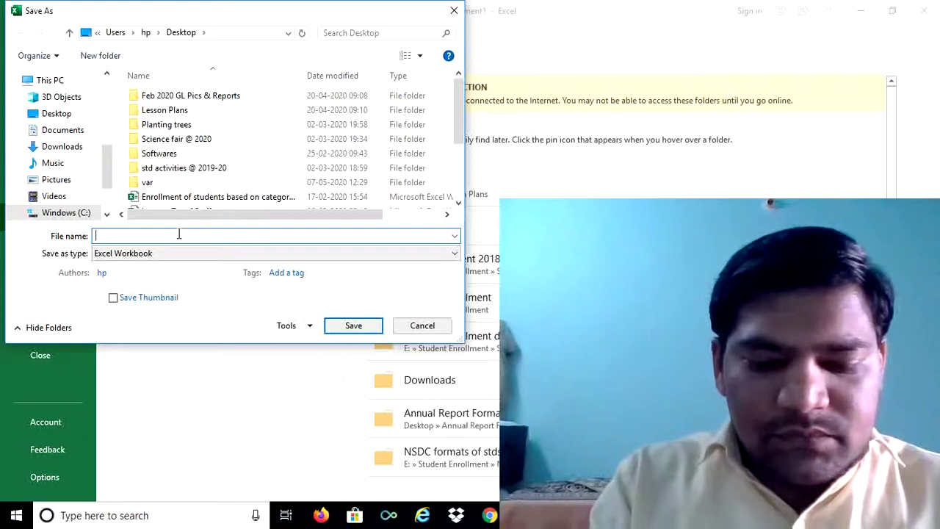
text(sts)
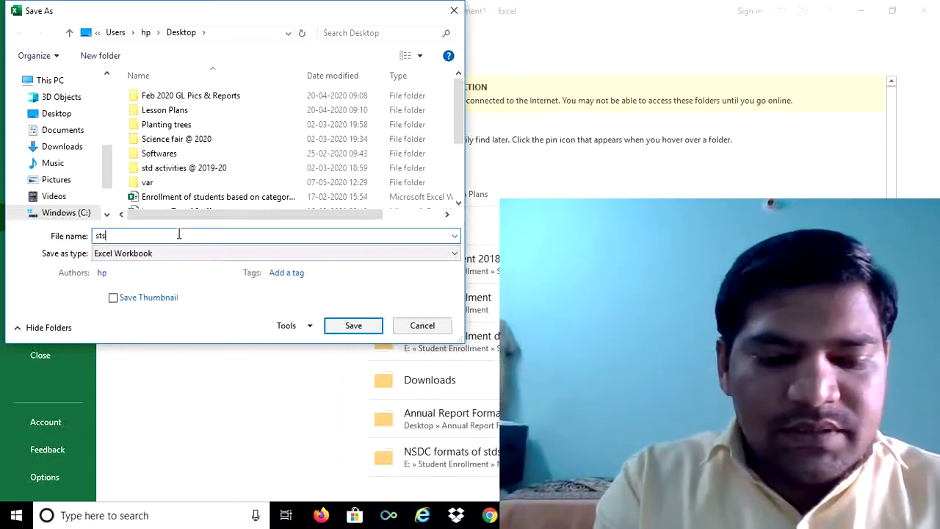
text(ta)
key(BackSpace)
key(BackSpace)
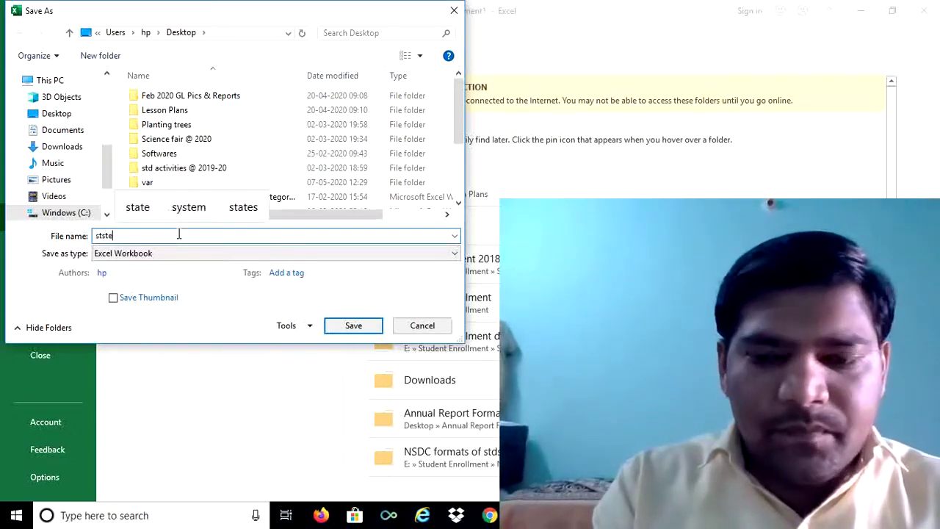
key(BackSpace)
text(d)
key(BackSpace)
text(at)
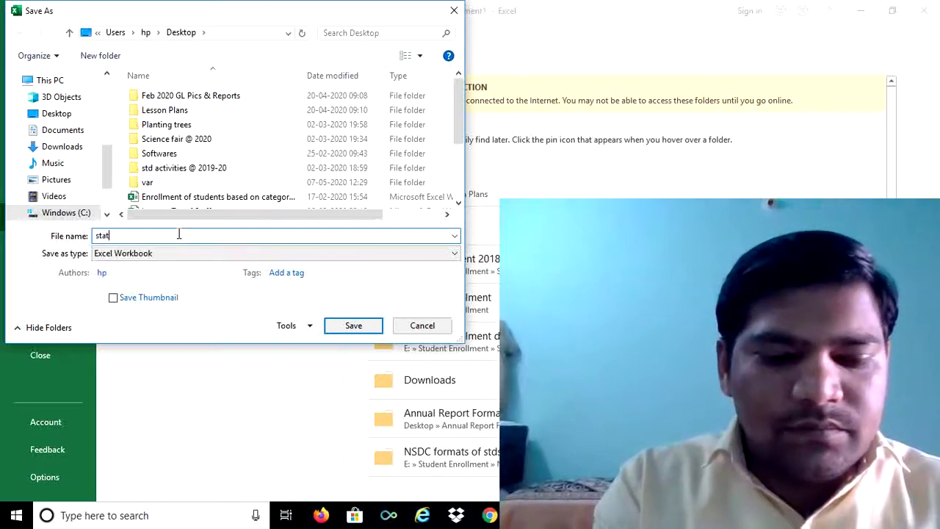
text(ement)
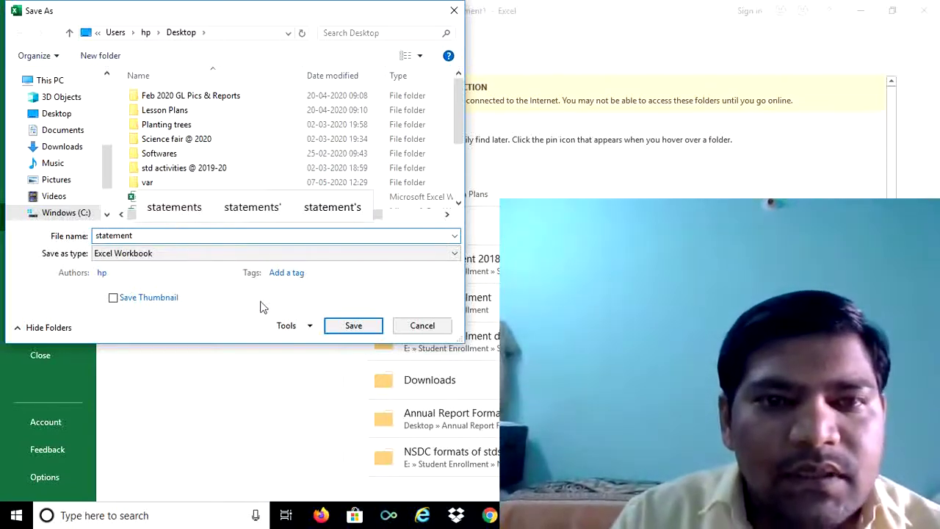
click(309, 326)
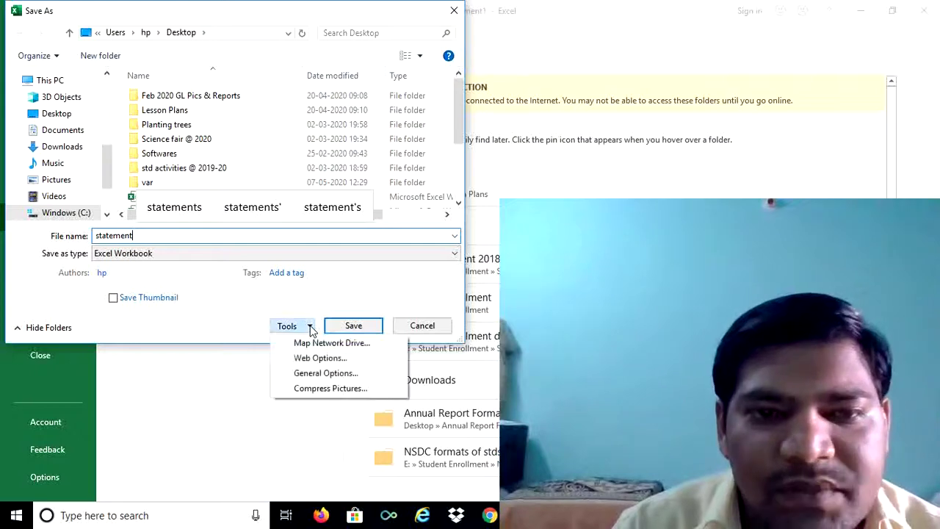
In General Options, enter a password to open and a password to modify
click(319, 374)
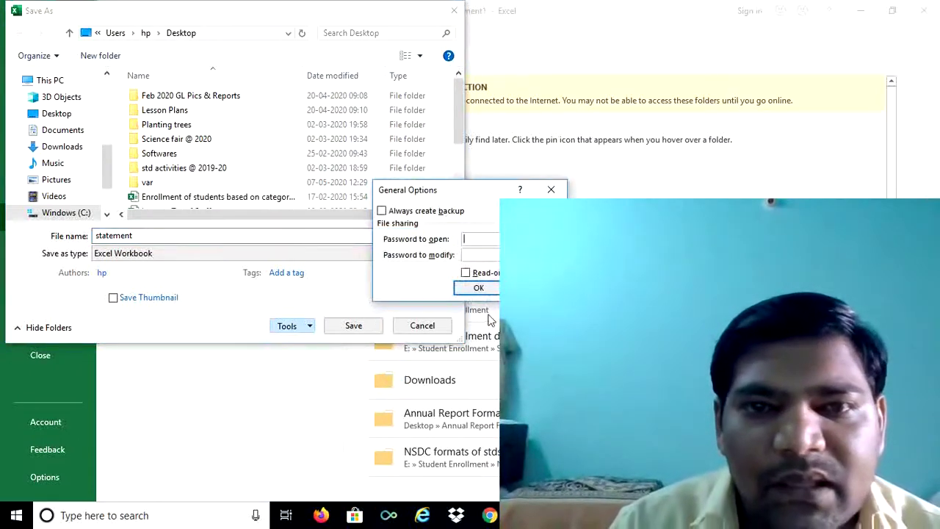
click(482, 239)
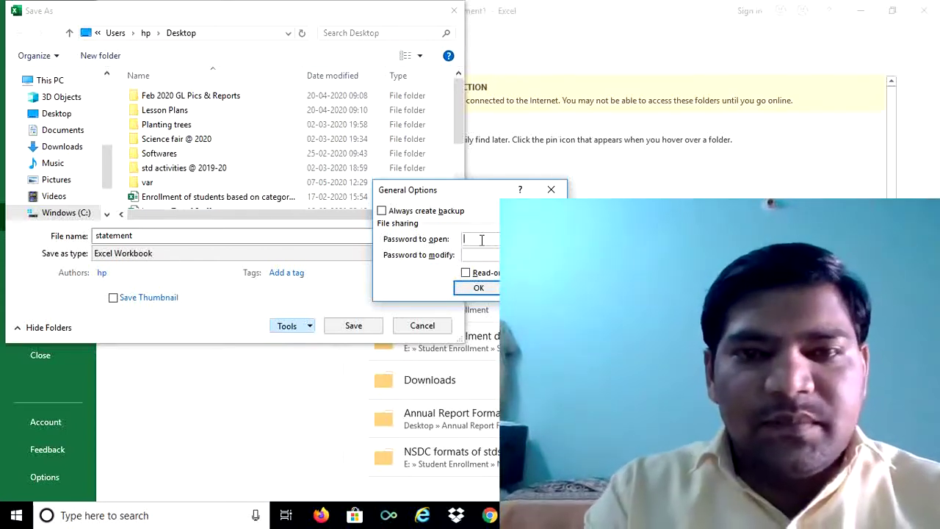
text(12345)
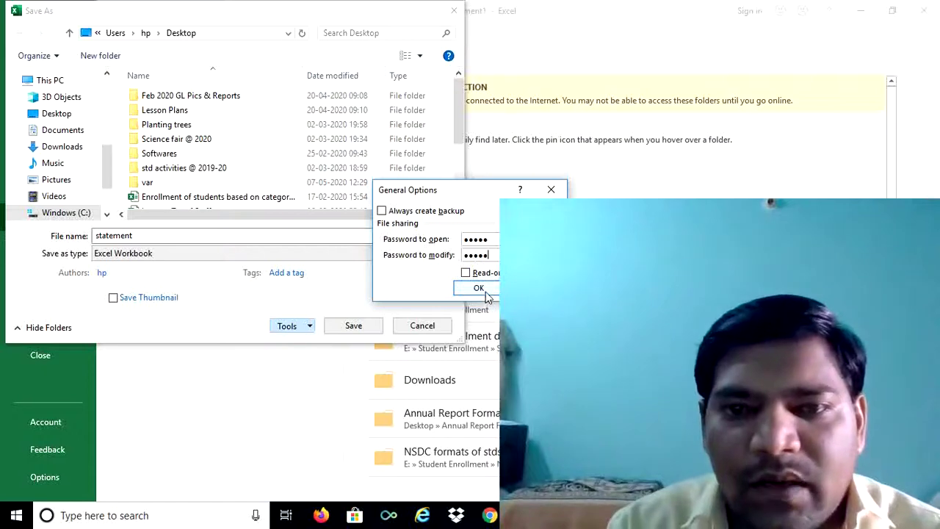
click(485, 290)
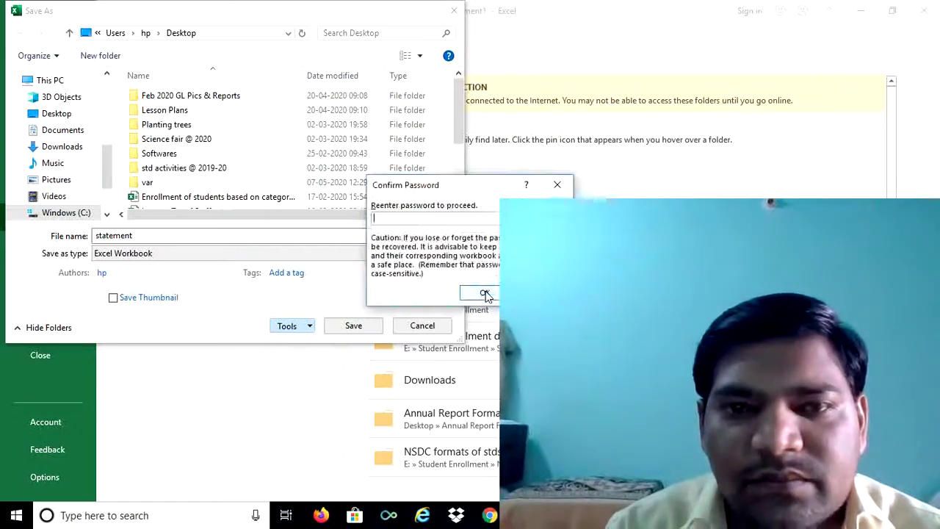
Re-enter the open and modify passwords in the two Confirm Password dialogs
click(438, 219)
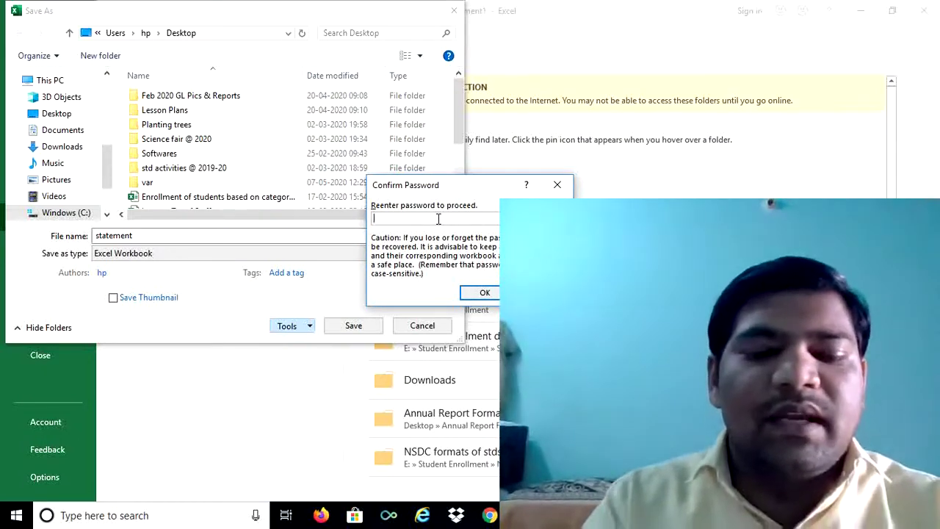
text(•••••)
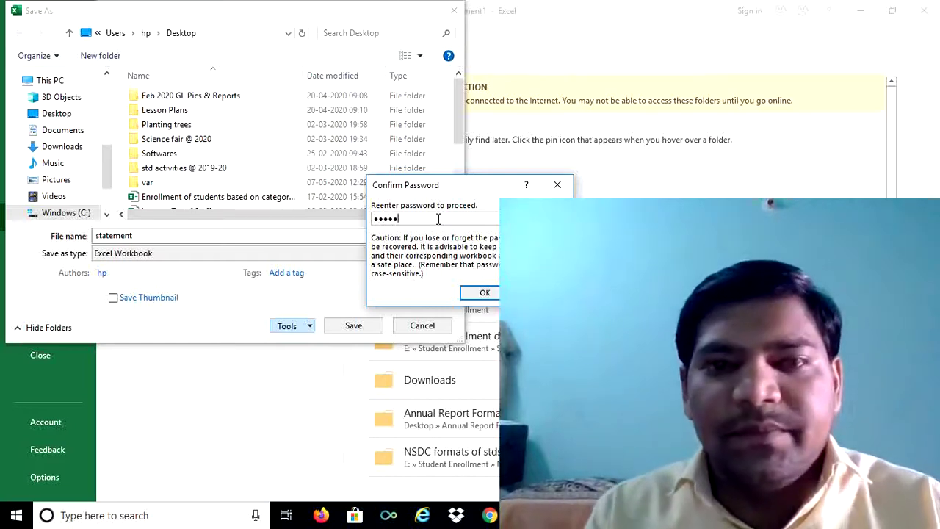
click(489, 293)
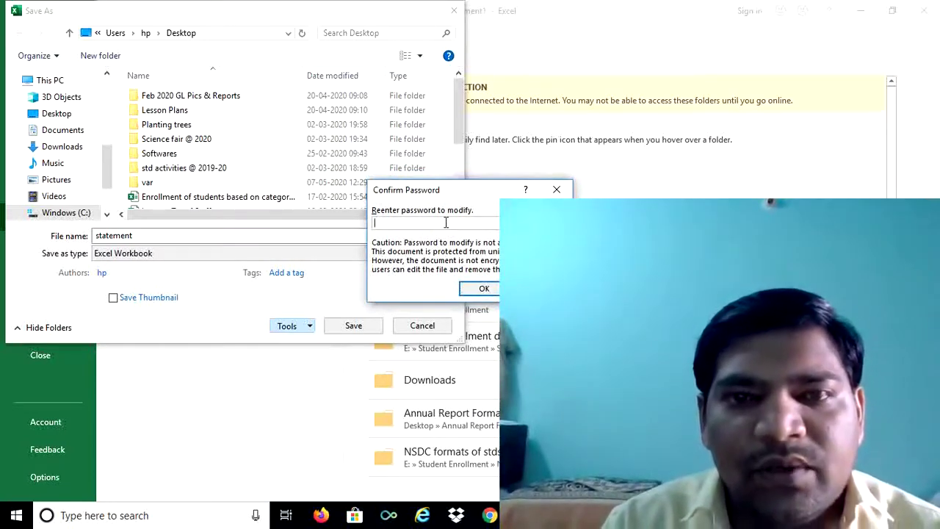
text(12)
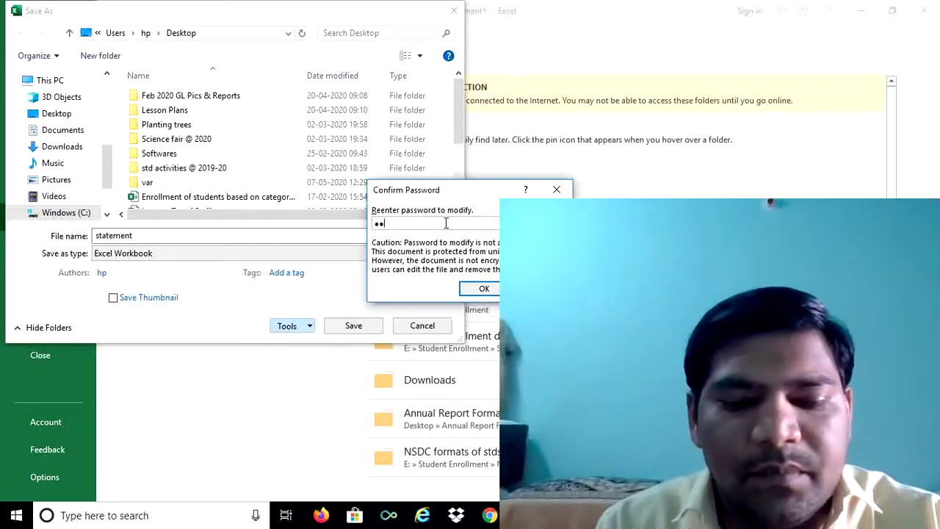
text(345)
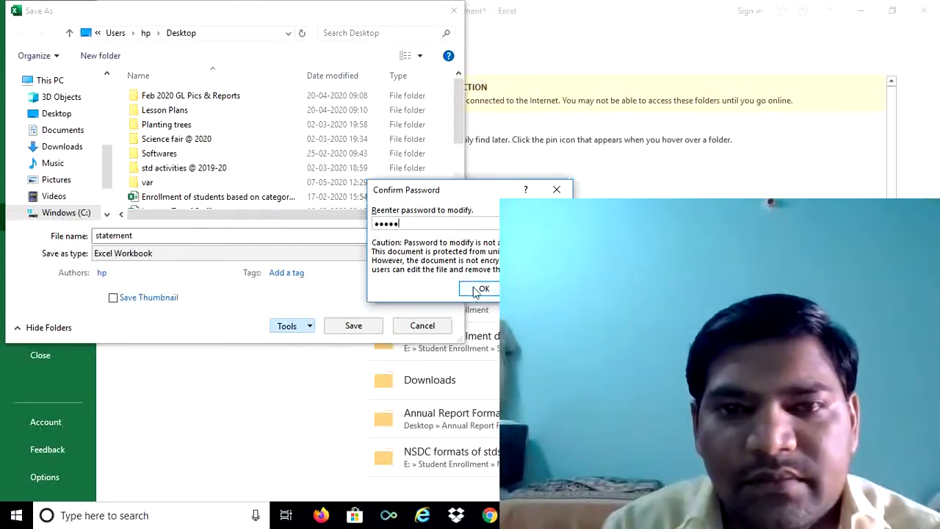
click(479, 289)
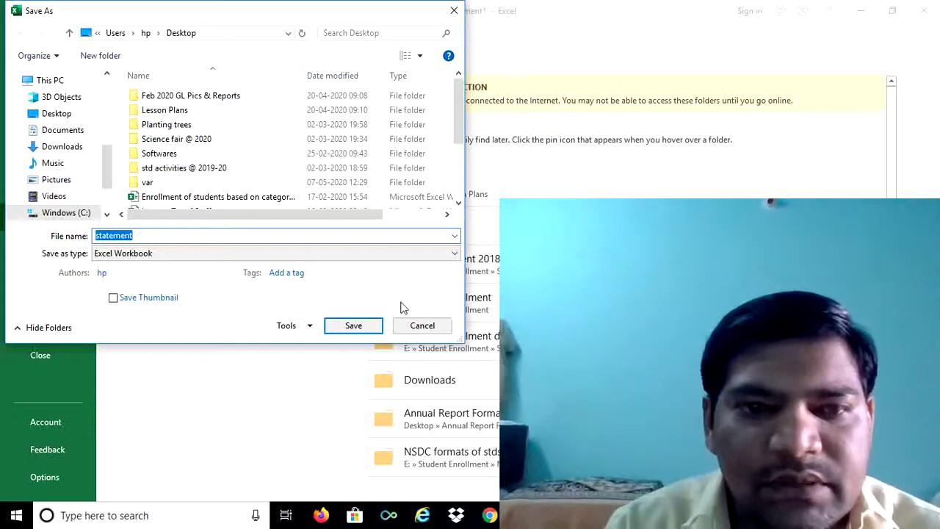
Save statement to the Desktop, close Excel, and reopen statement.xlsx from the desktop
click(359, 329)
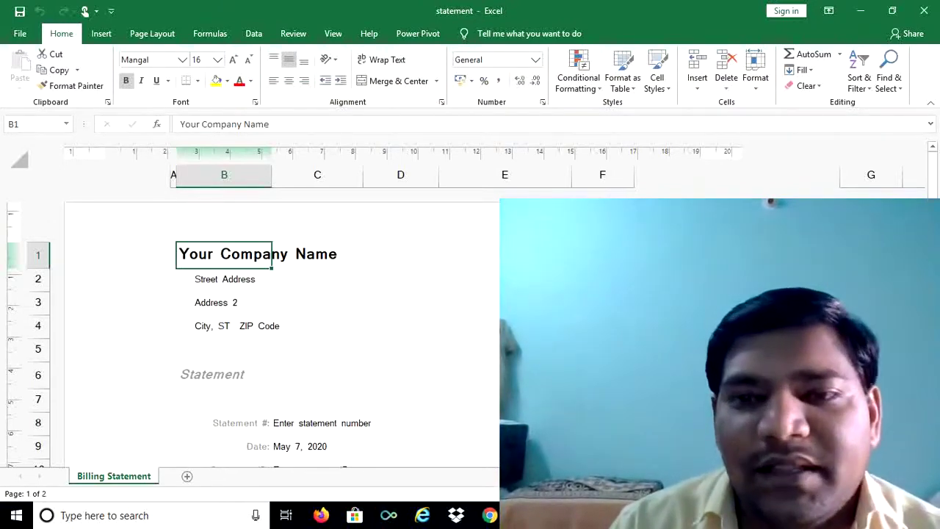
click(925, 13)
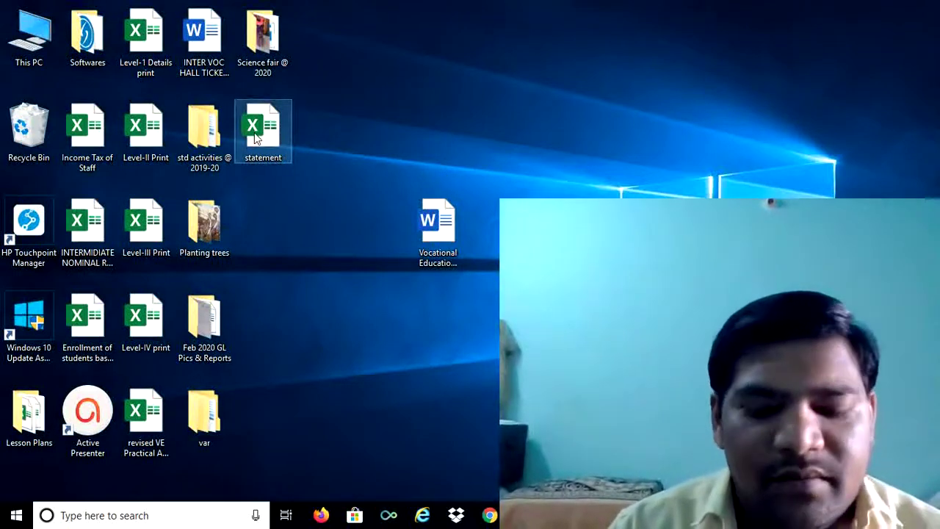
drag(255, 138, 350, 270)
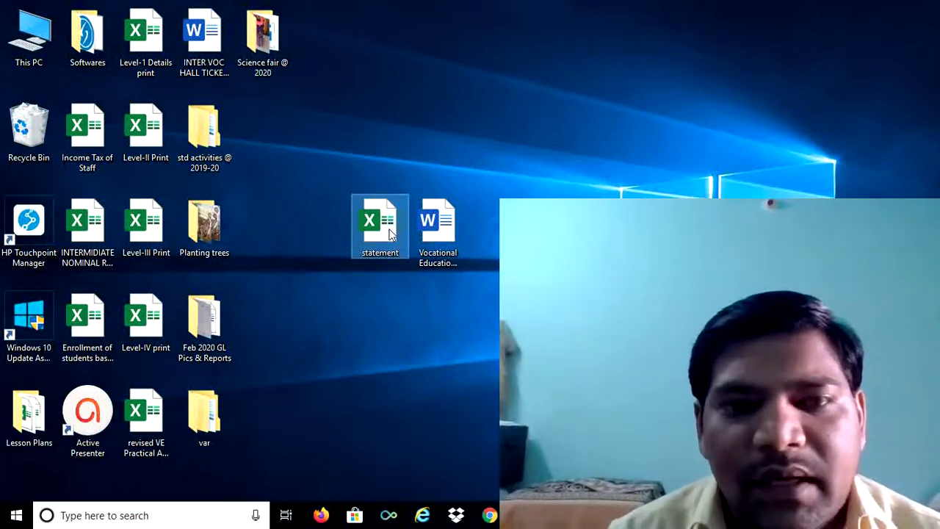
double_click(380, 224)
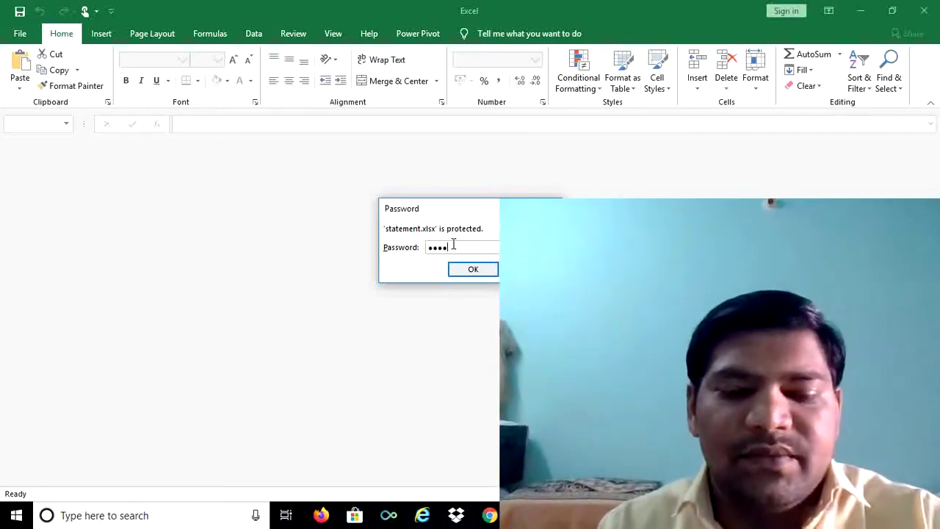
Unlock the statement workbook with its open and write-access passwords, then close Excel
text(5)
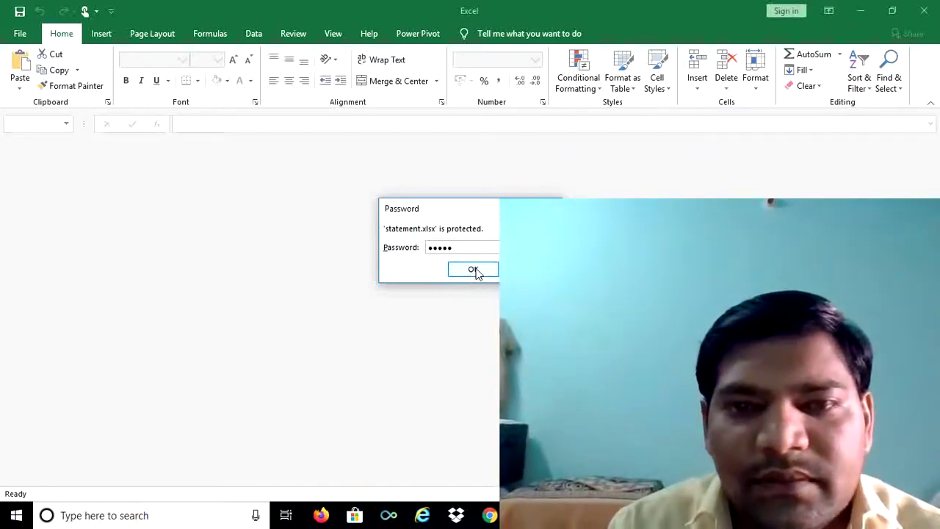
click(475, 271)
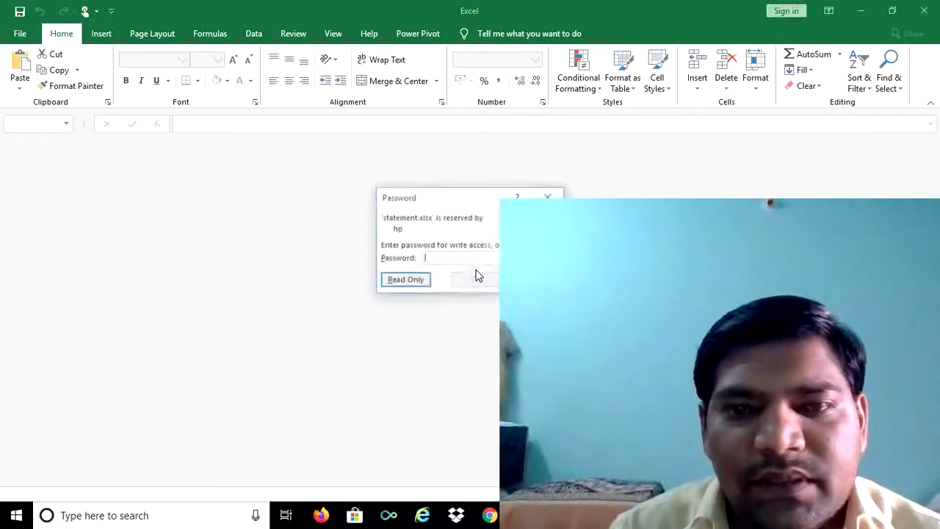
text(1)
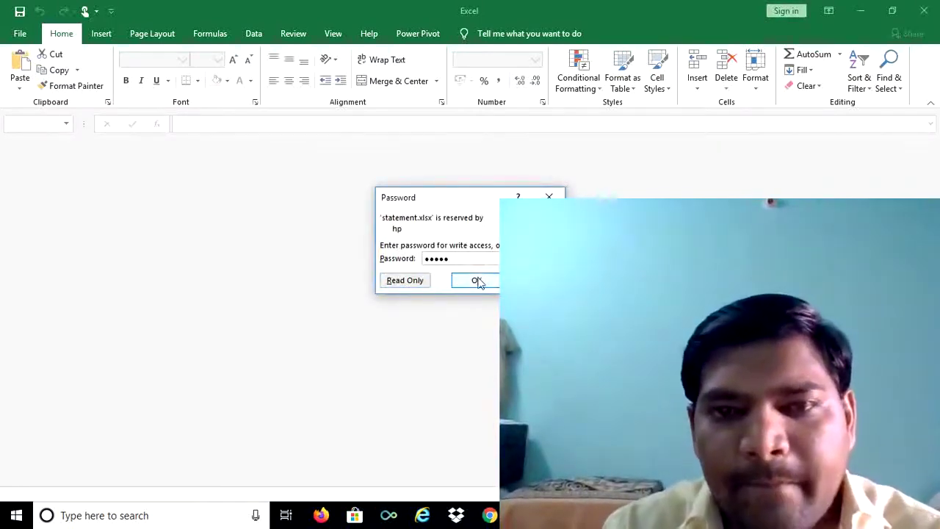
click(480, 285)
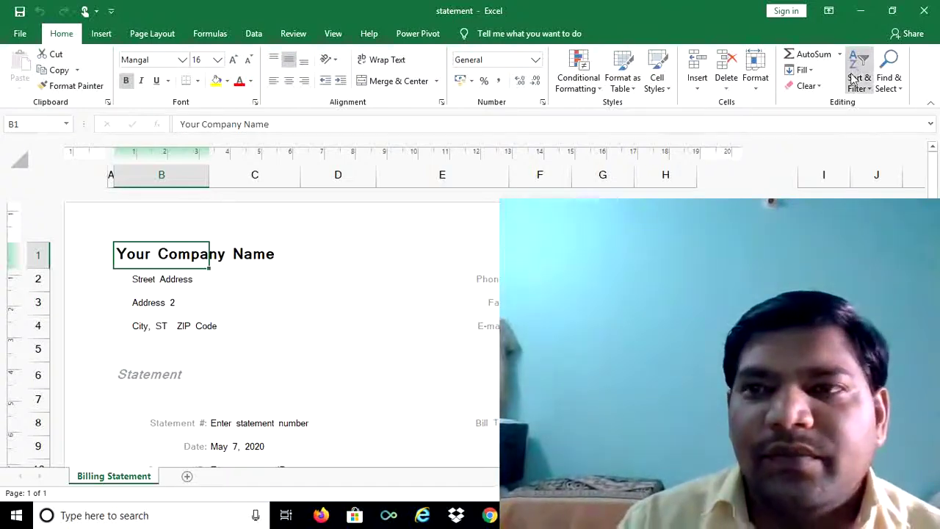
click(925, 12)
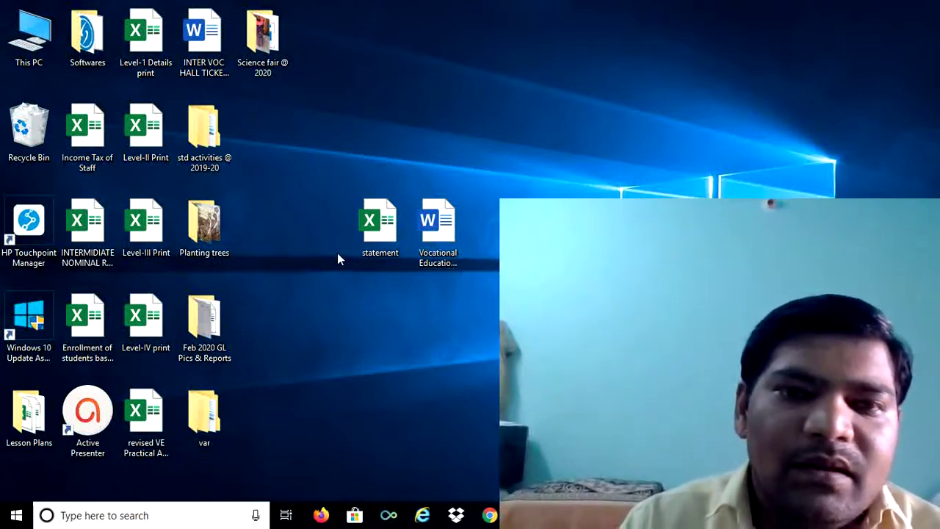
Reopen the Vocational Education Document from the desktop, supplying its open and modify passwords
click(435, 234)
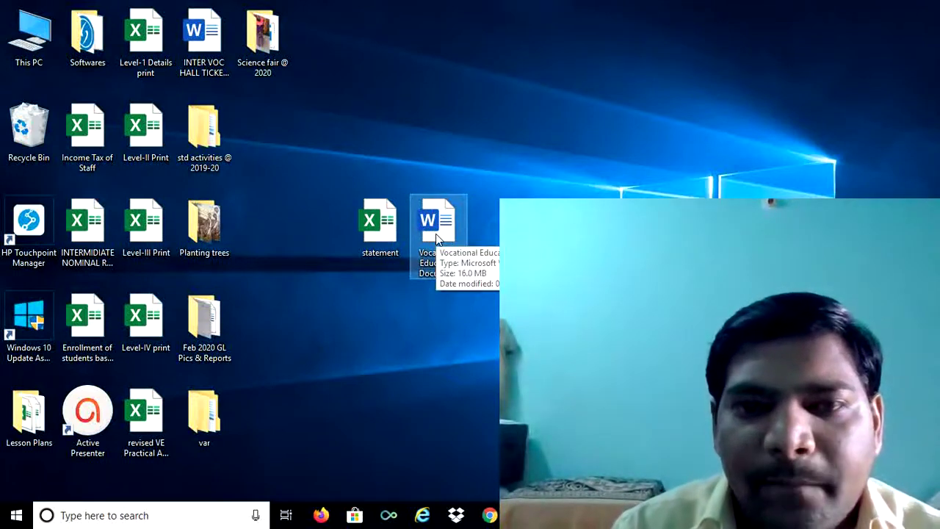
double_click(436, 234)
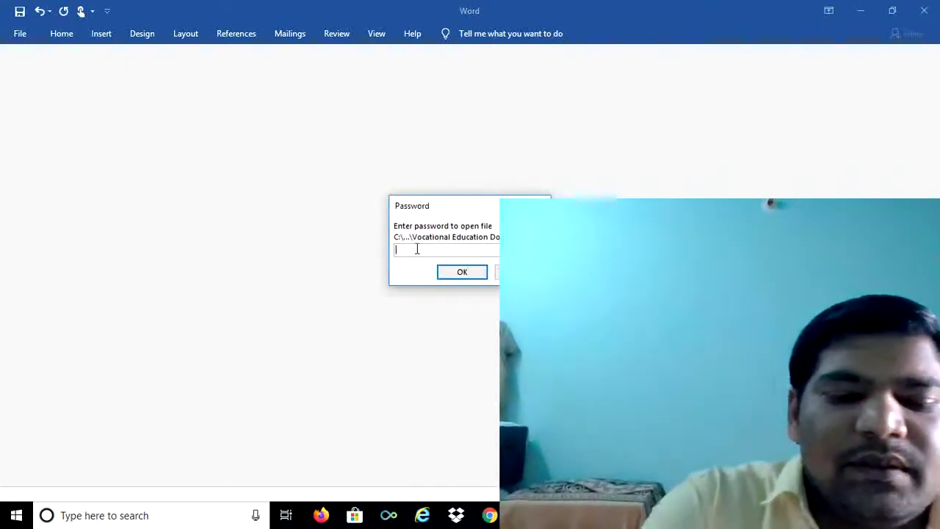
text(•••••)
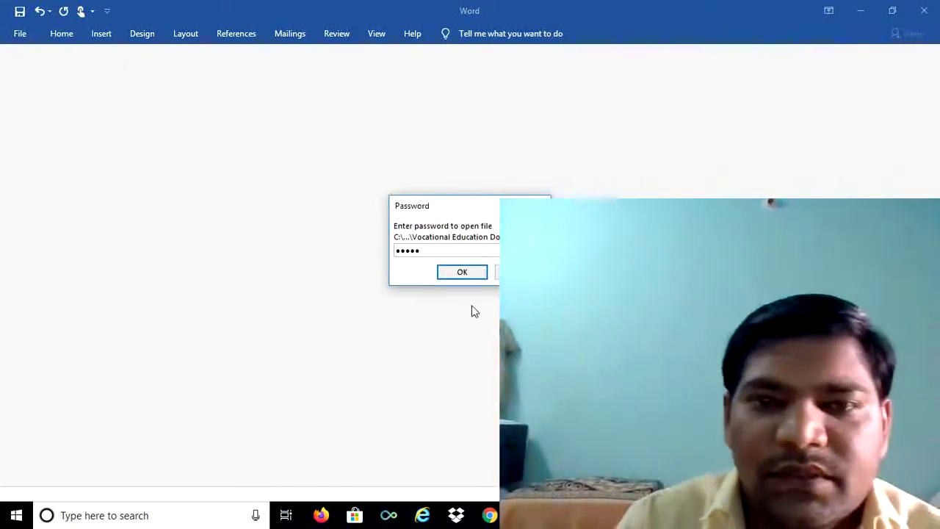
click(464, 279)
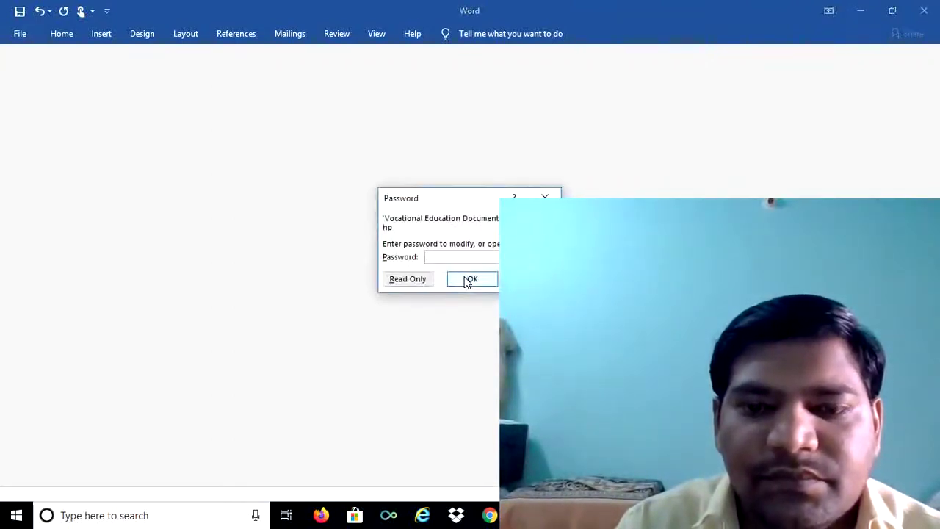
click(460, 256)
text(****)
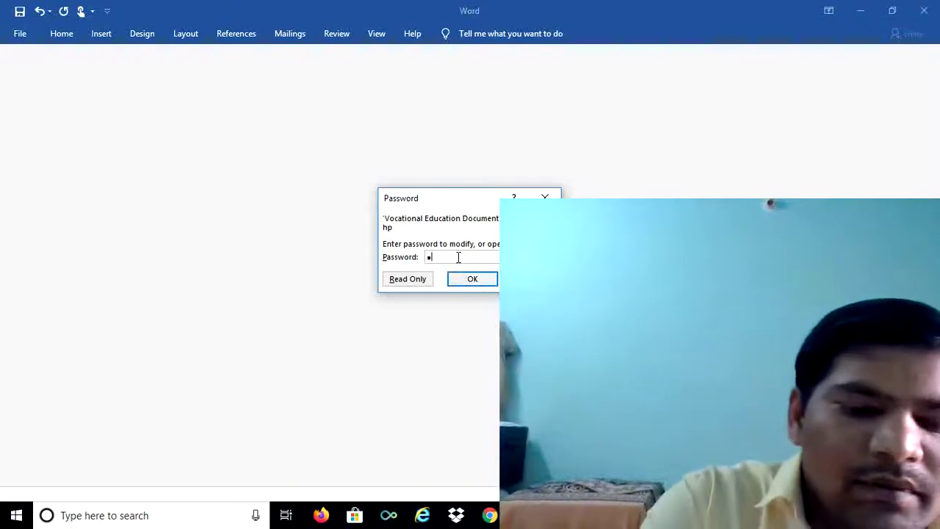
text(*)
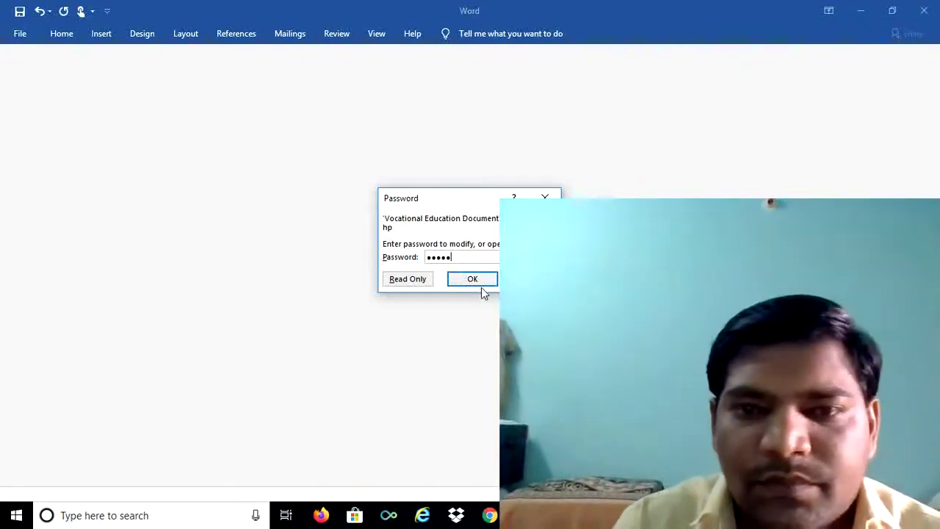
click(480, 283)
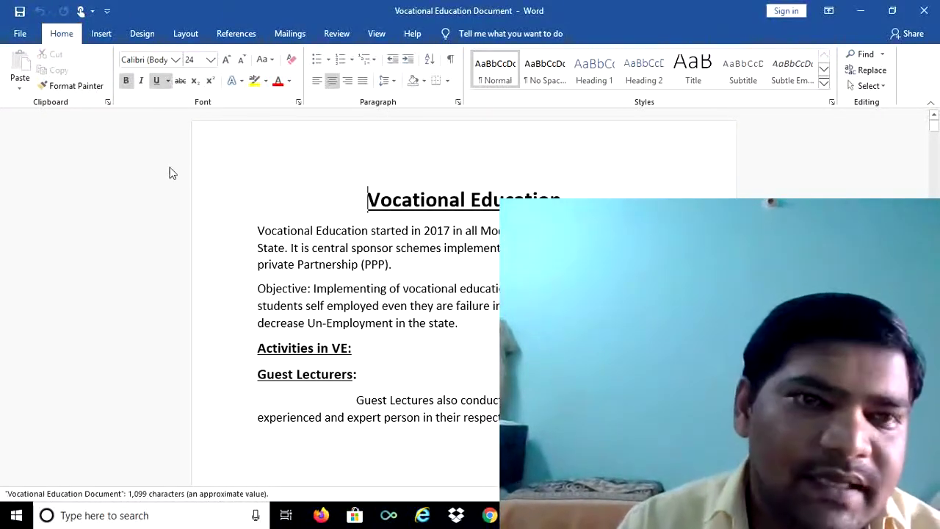
Start a Save As of the document to the Desktop
click(21, 34)
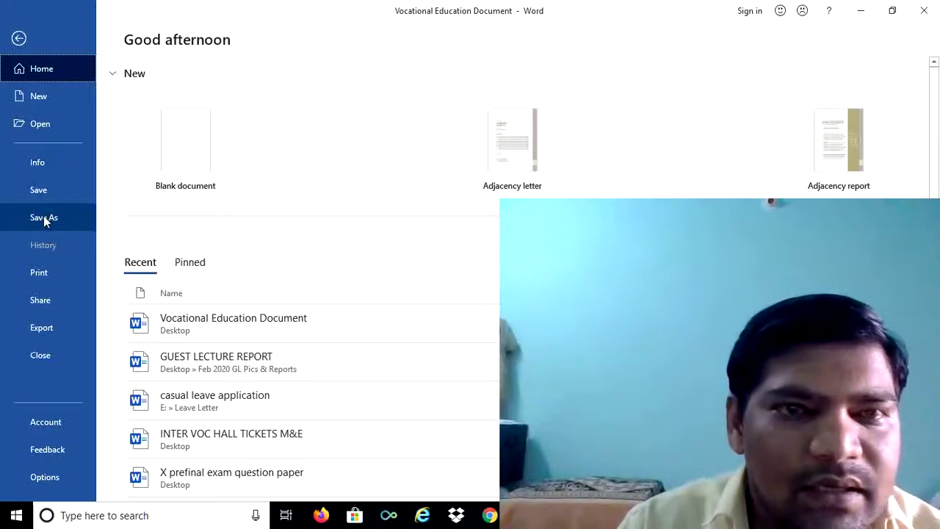
click(45, 221)
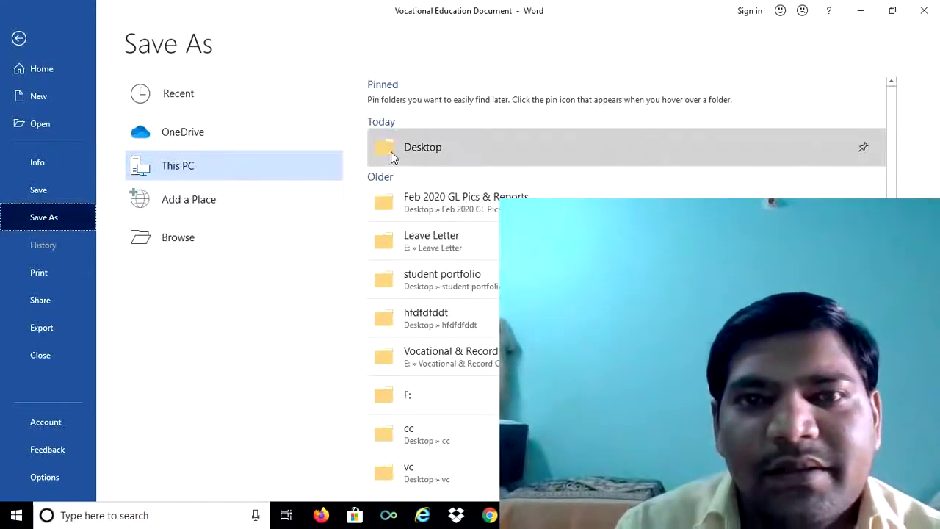
click(446, 151)
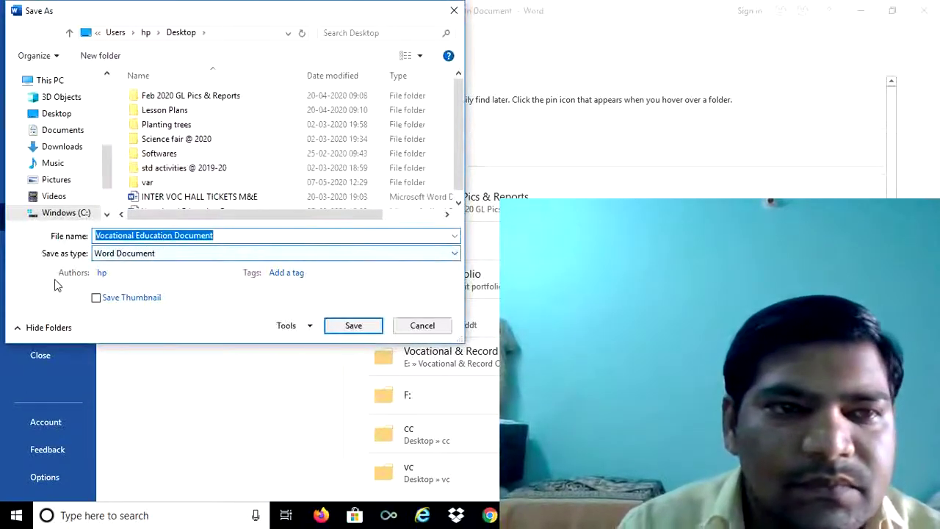
Delete both the open and modify passwords in General Options and confirm
click(310, 328)
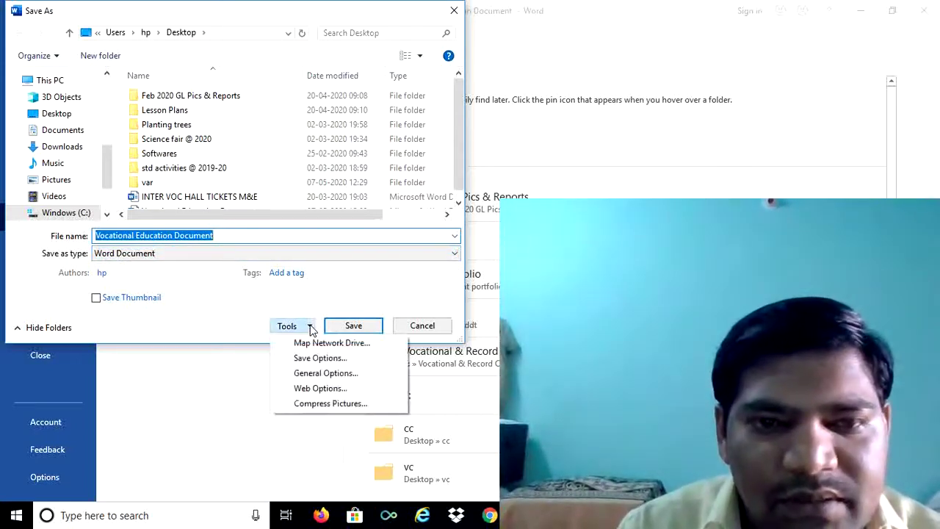
click(324, 373)
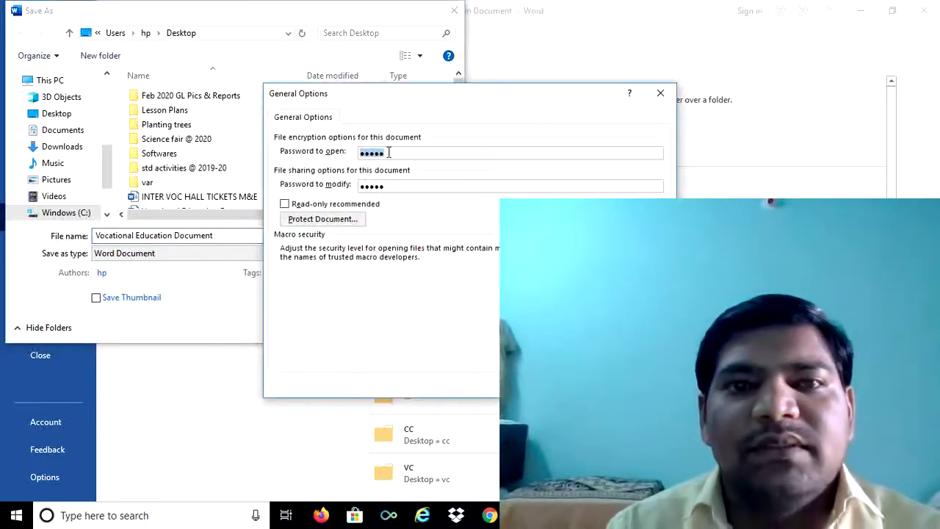
key(BackSpace)
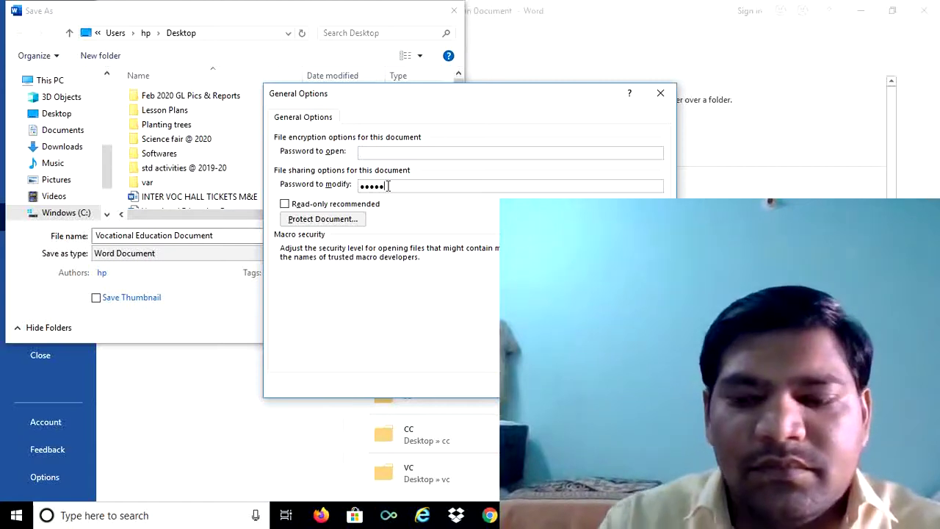
key(BackSpace)
key(BackSpace)
key(BackSpace)
key(BackSpace)
key(BackSpace)
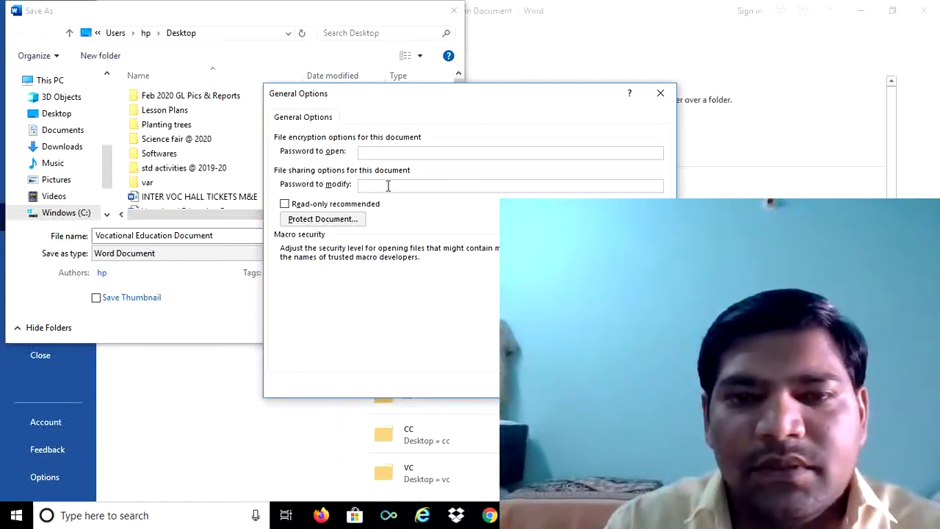
key(Return)
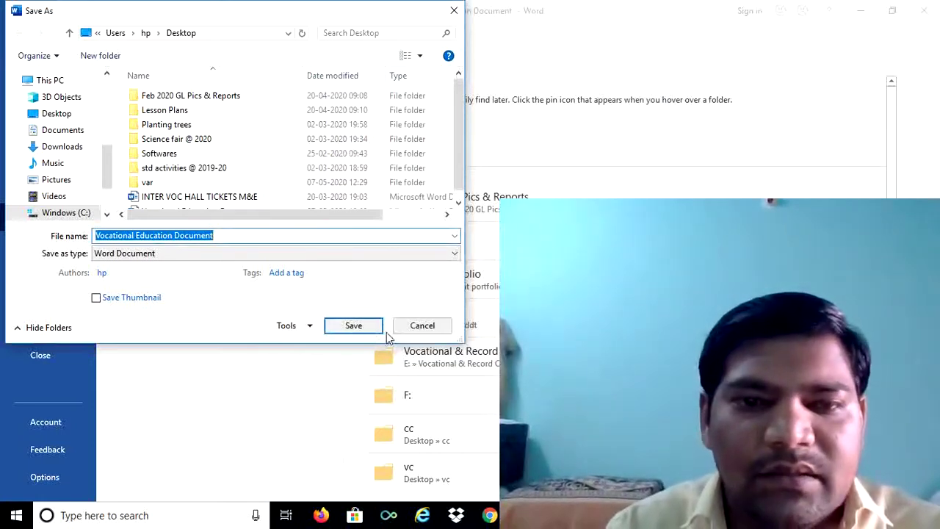
Save the password-free document, close Word, and reopen the Vocational Education Document from the desktop
click(353, 326)
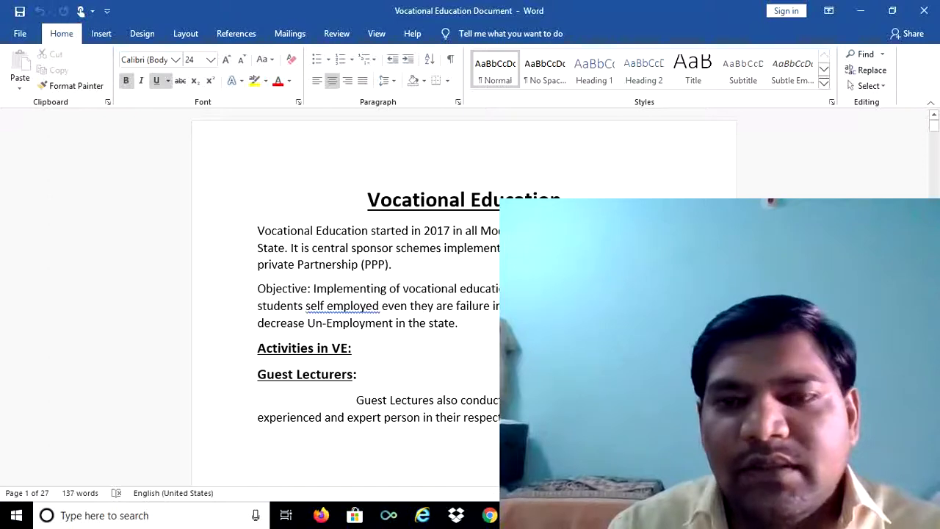
click(927, 10)
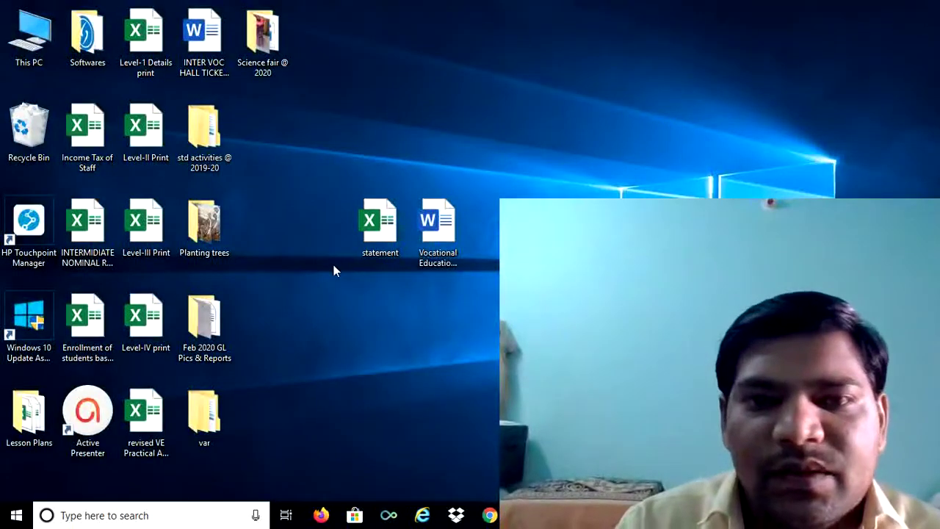
click(440, 235)
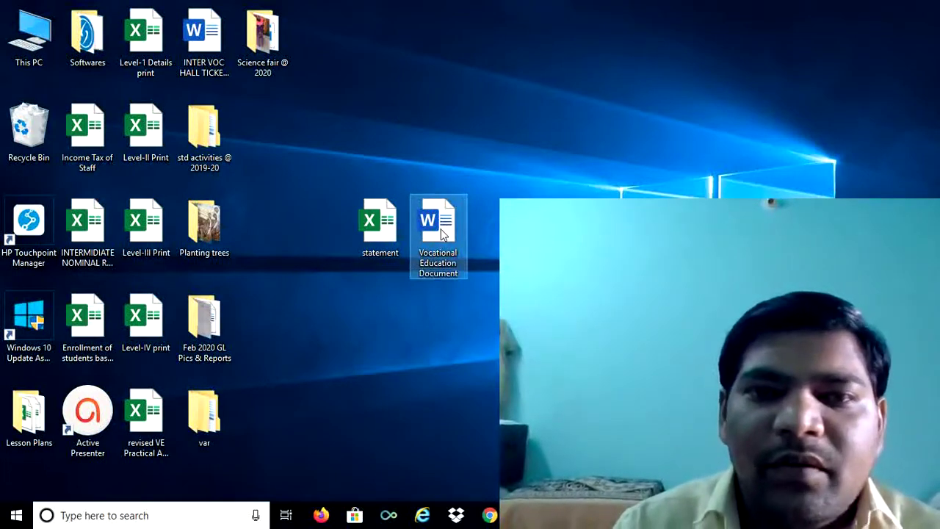
double_click(442, 233)
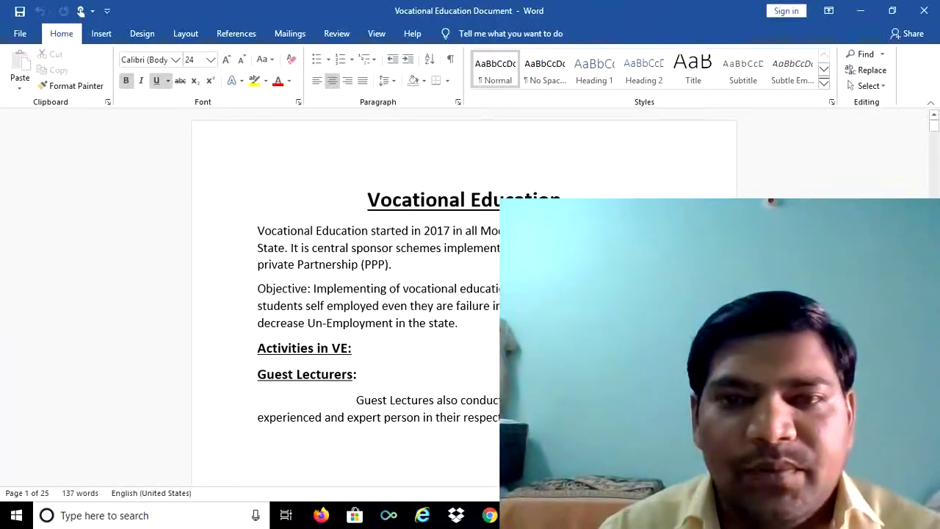
Close Word with the reopened Vocational Education Document
click(924, 13)
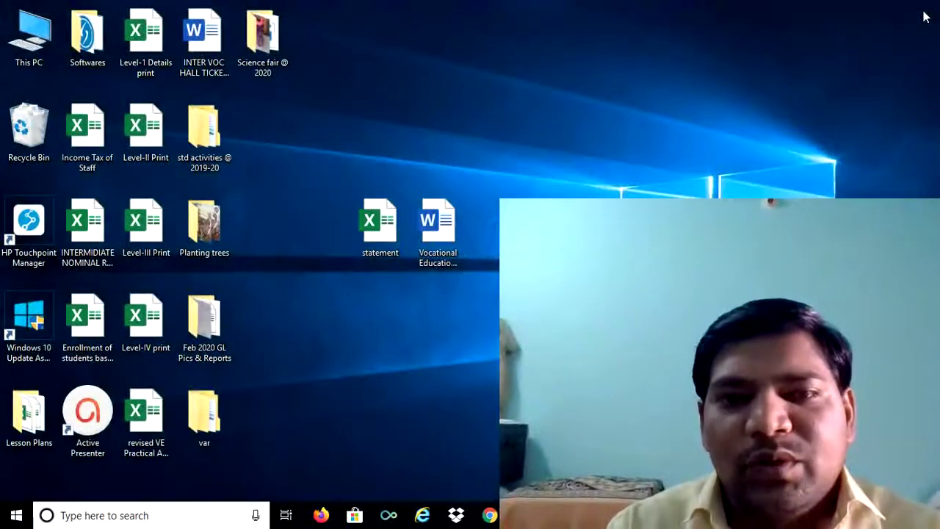